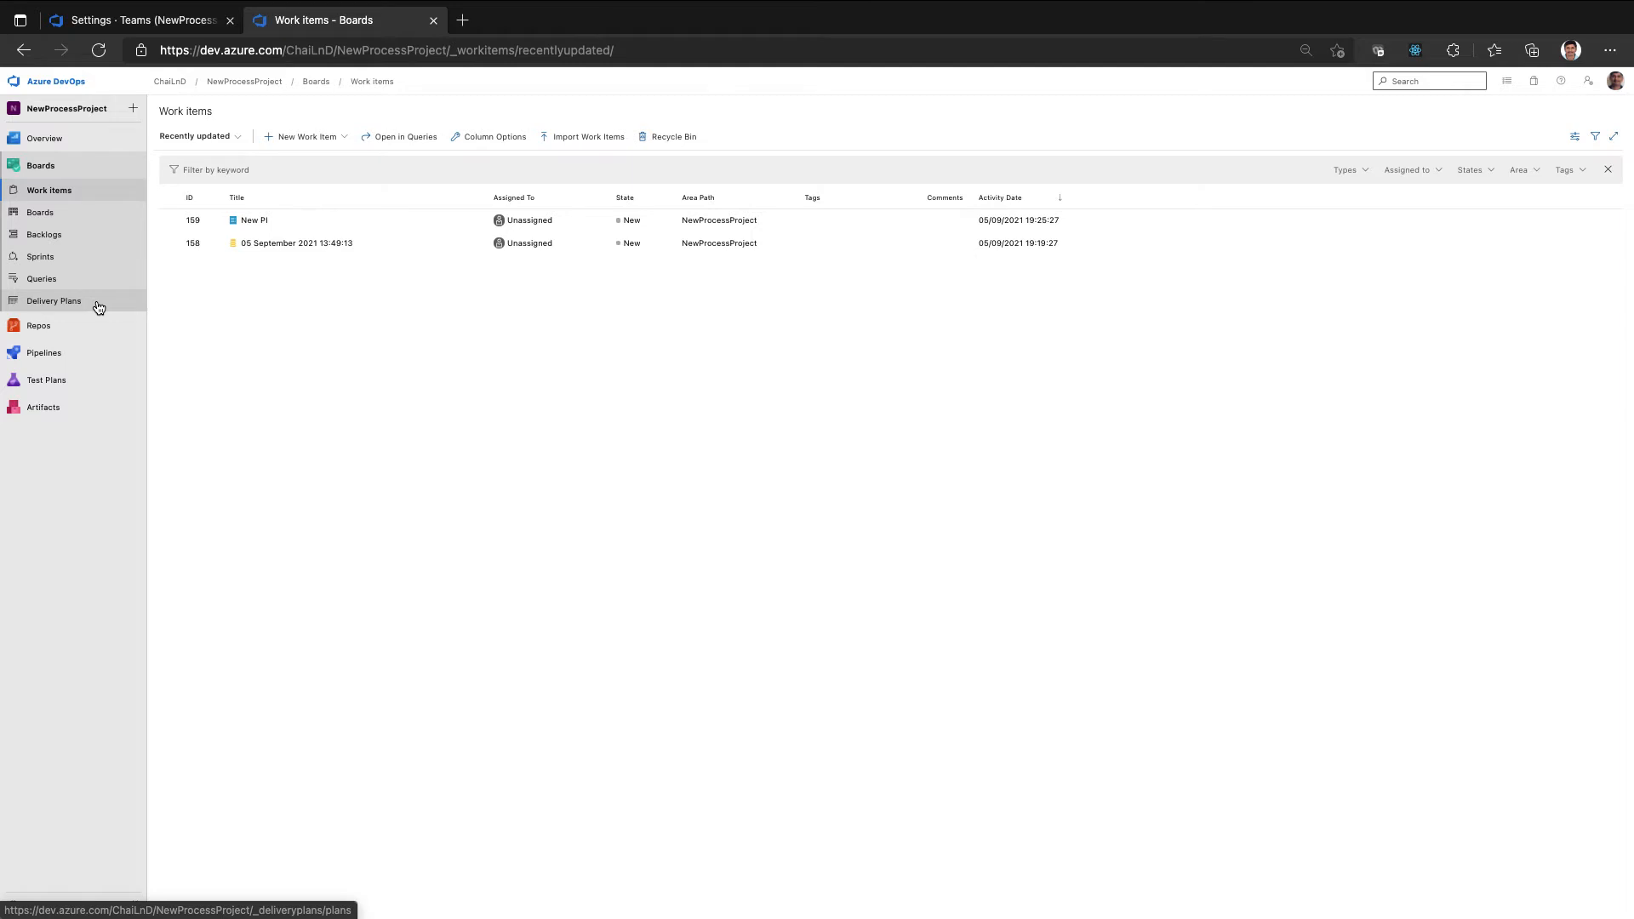
Open the project's work items list and review the Assigned to, Types and Area filter options
{"action": "left_click", "coordinate": [86, 189]}
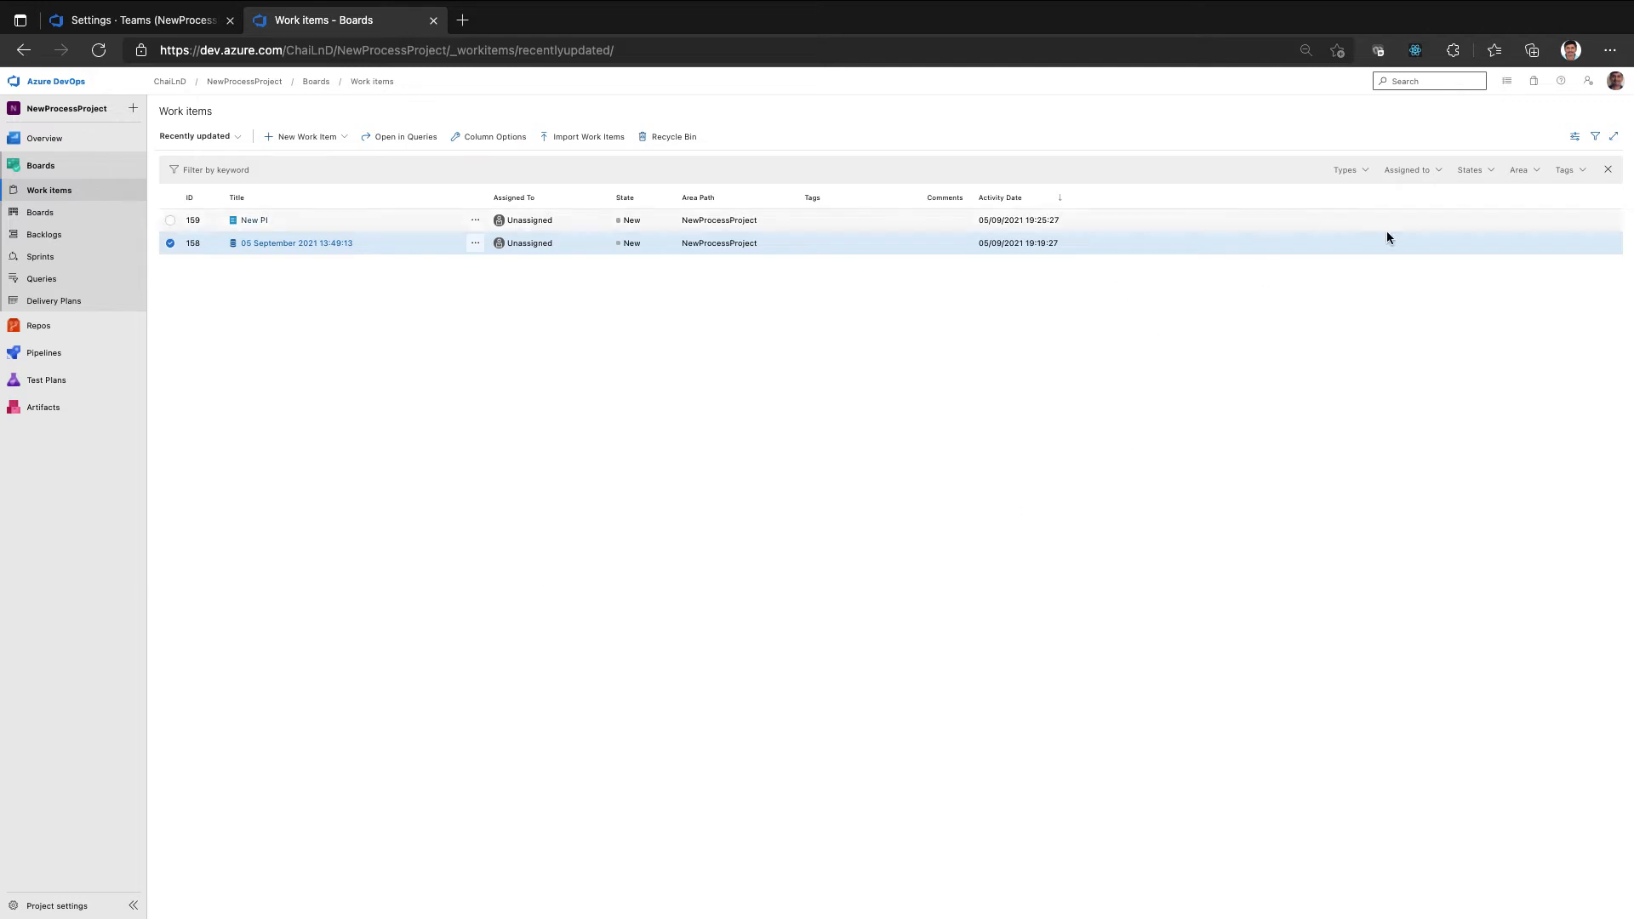
{"action": "left_click", "coordinate": [1404, 170]}
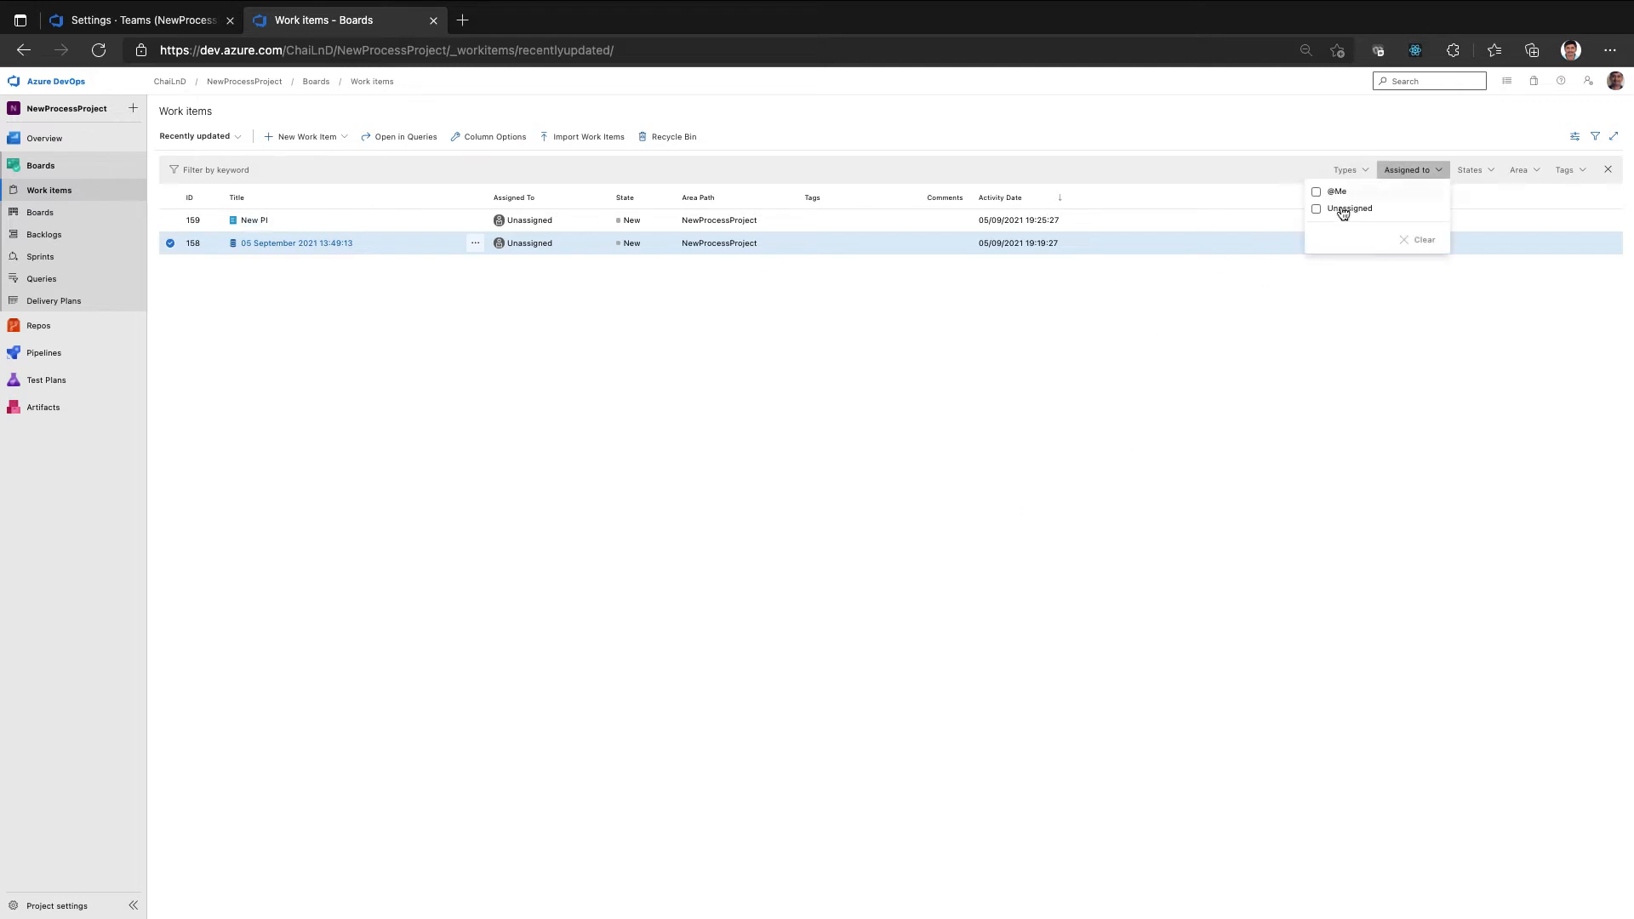
{"action": "left_click", "coordinate": [1295, 391]}
{"action": "left_click", "coordinate": [1362, 170]}
{"action": "left_click", "coordinate": [1519, 348]}
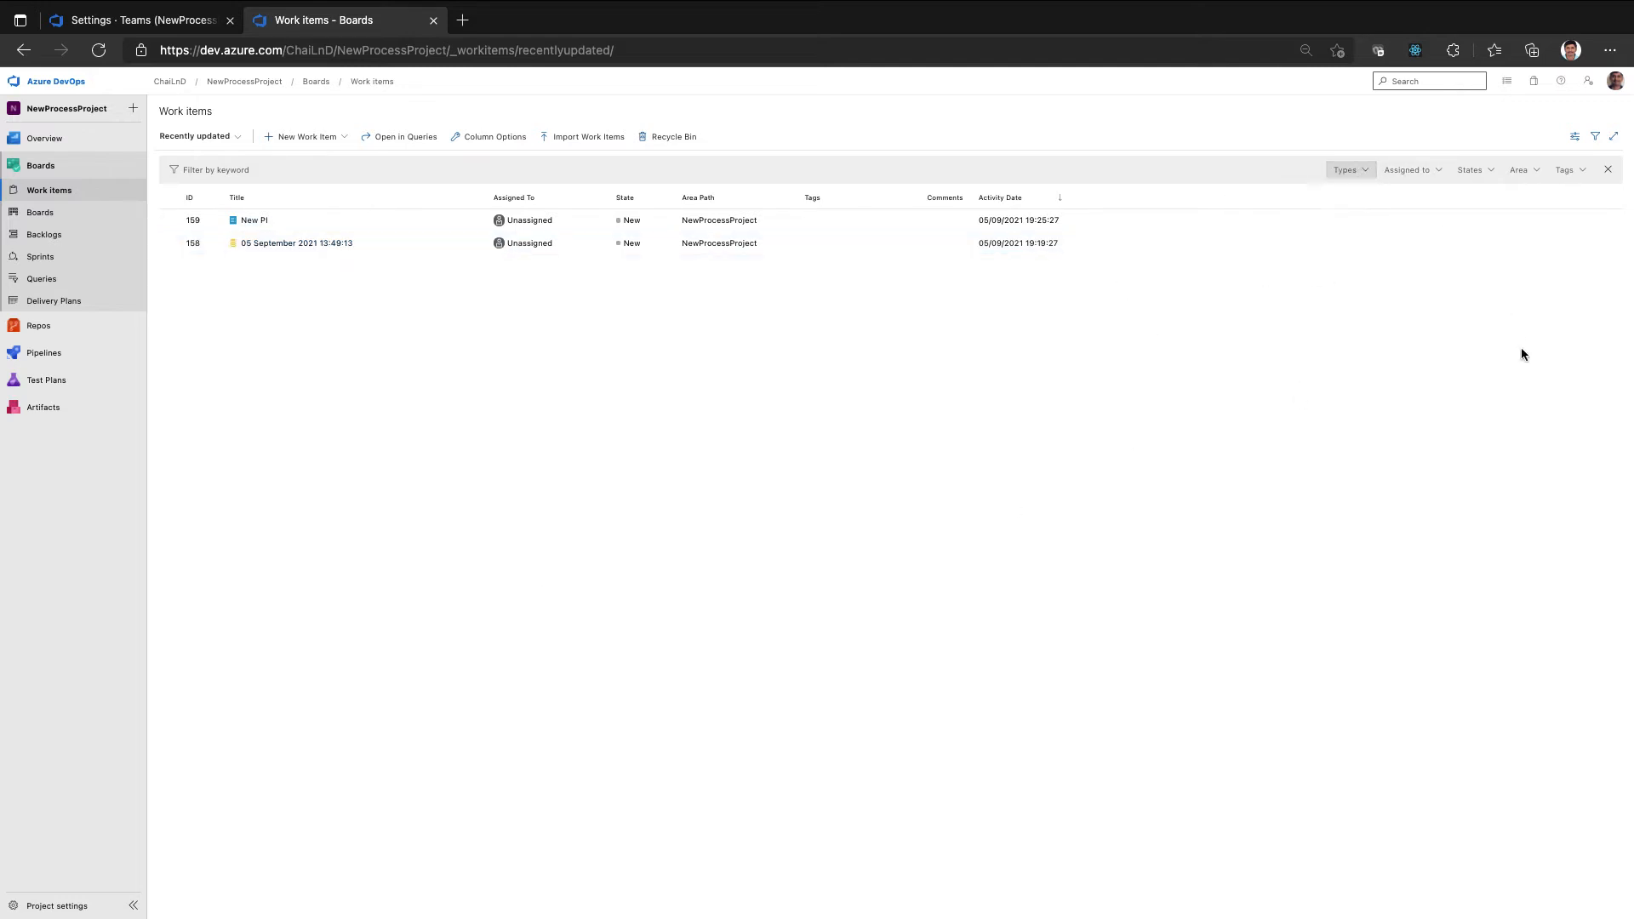
{"action": "left_click", "coordinate": [1532, 173]}
{"action": "left_click", "coordinate": [1472, 407]}
Open the NewProcessProject Team board and look at the list of available team boards
{"action": "left_click", "coordinate": [72, 212]}
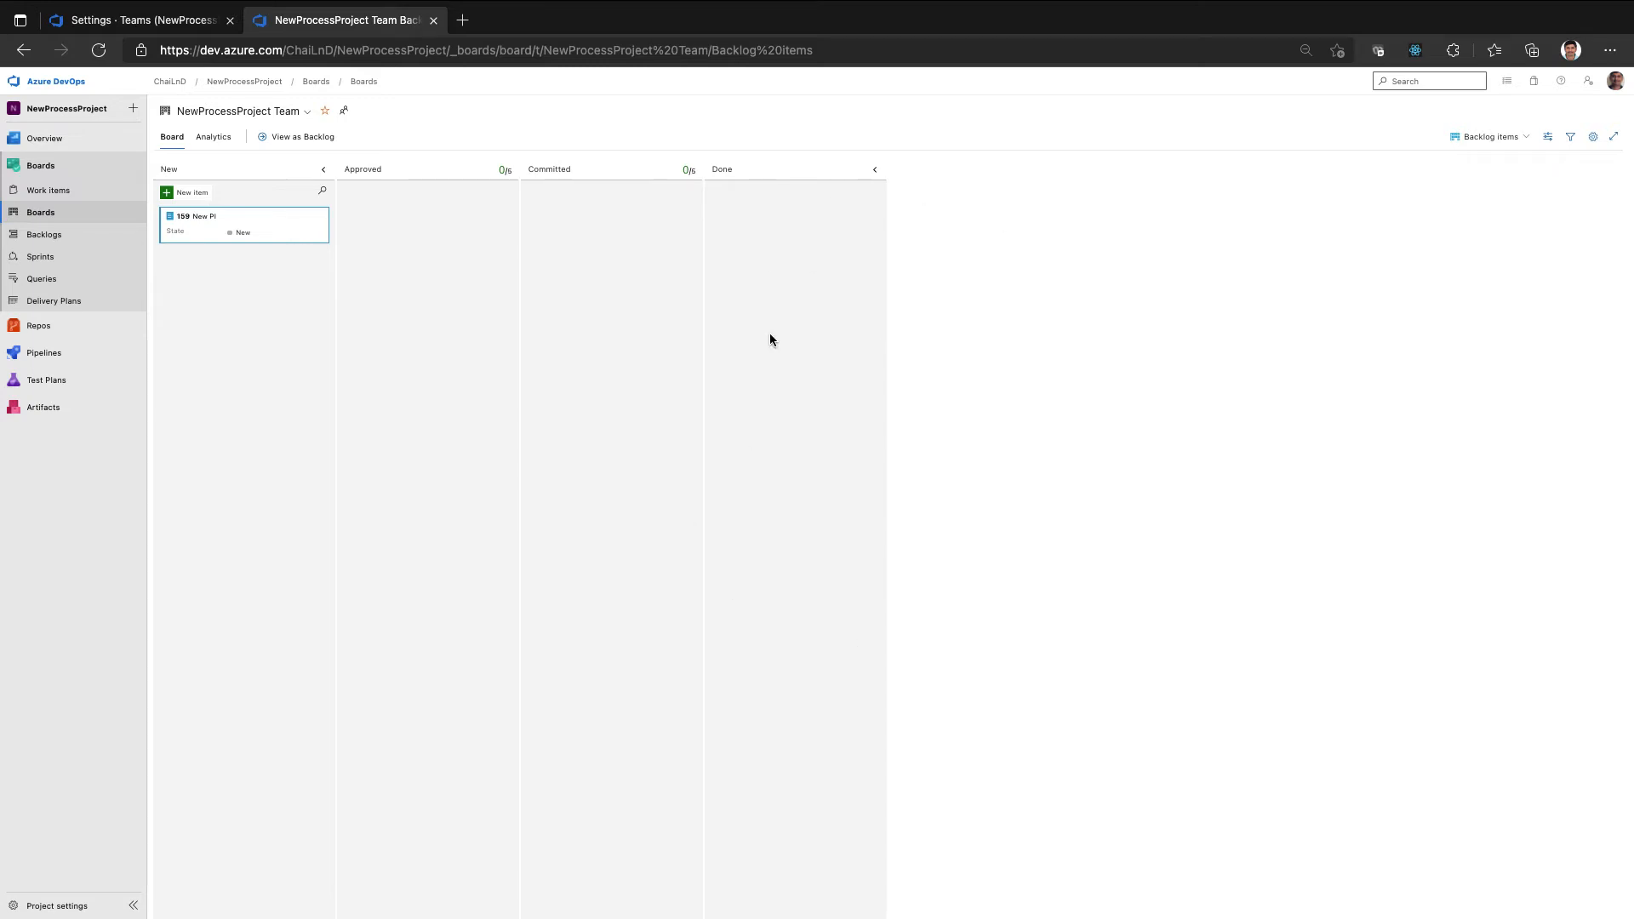
{"action": "left_click", "coordinate": [274, 112]}
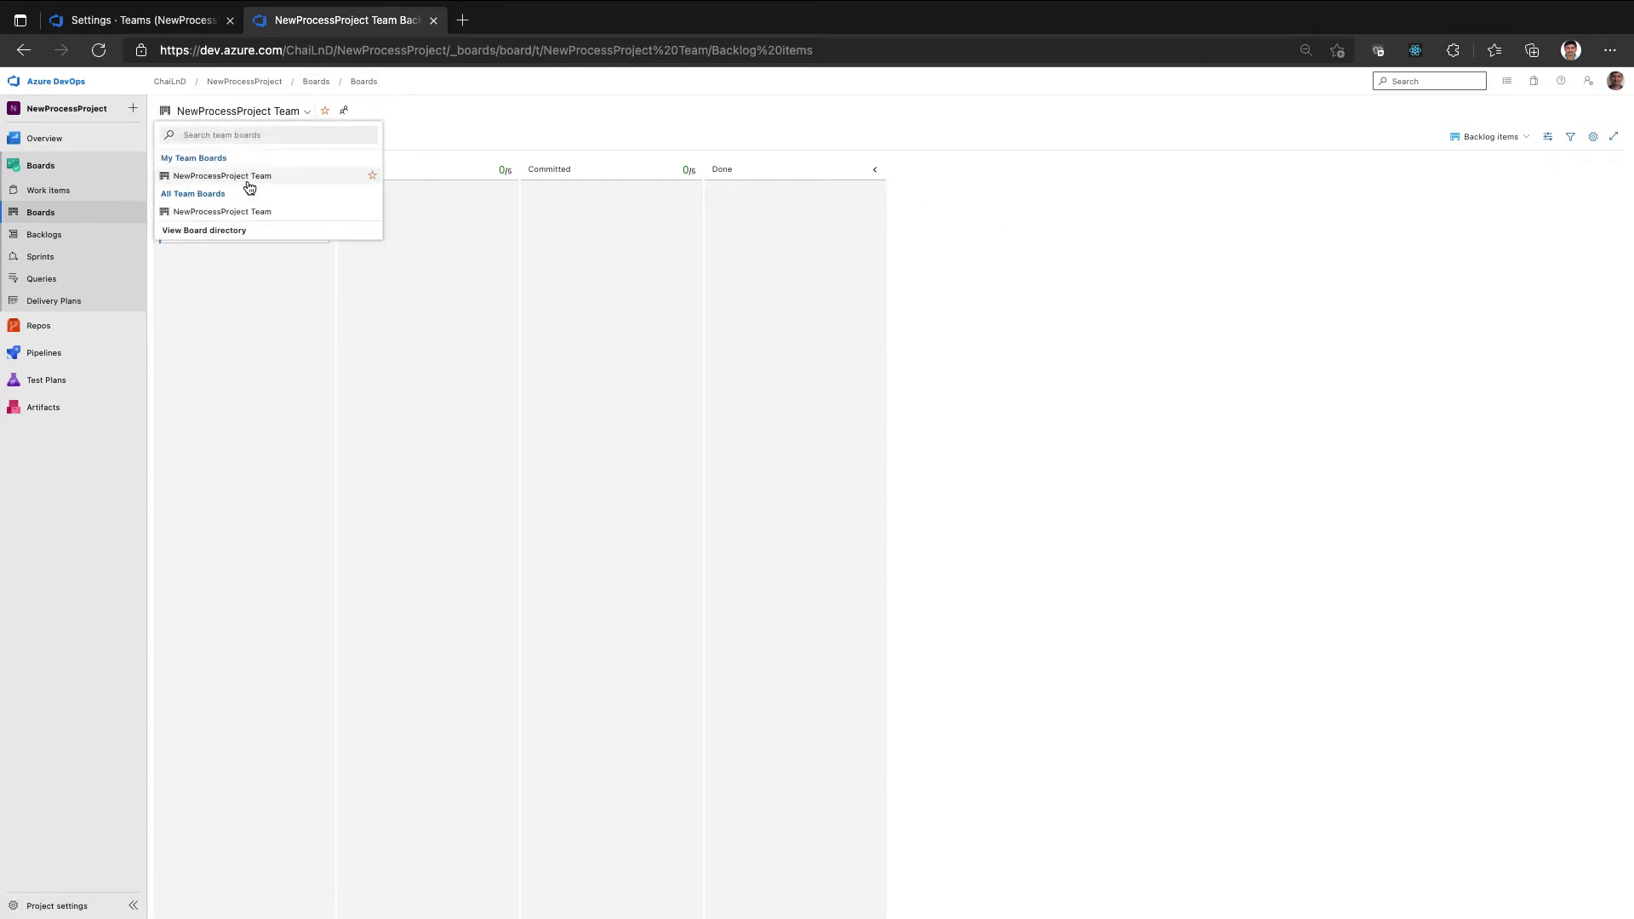
{"action": "left_click", "coordinate": [288, 364]}
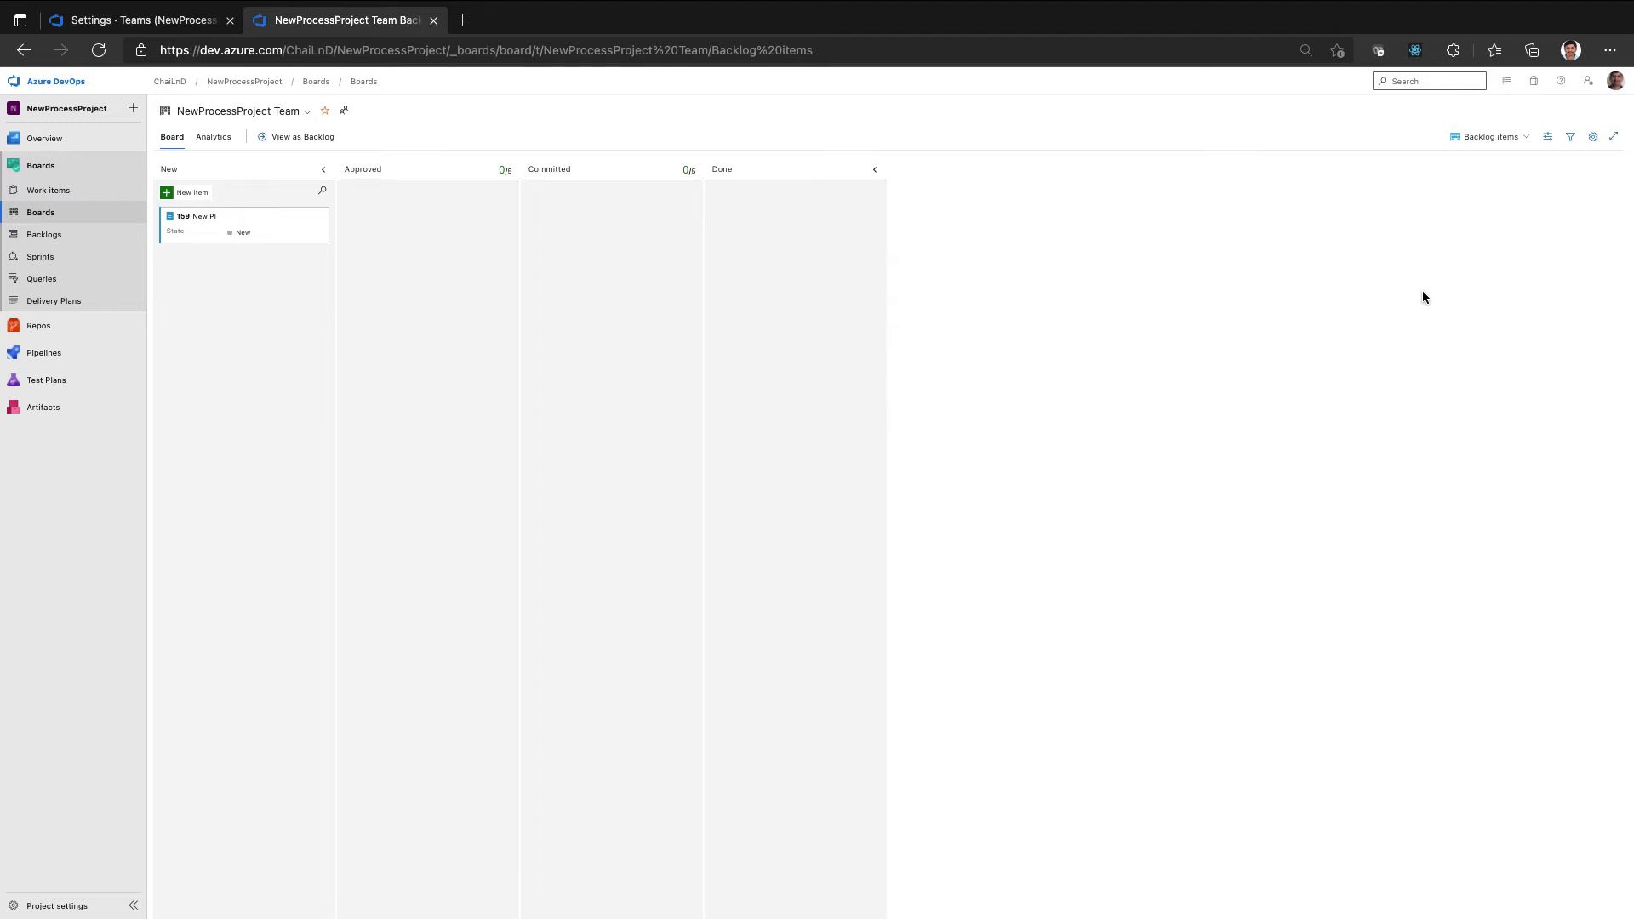
Try showing Assigned To as full name only on backlog item cards, restore the avatar and full name default, and cancel the board settings
{"action": "left_click", "coordinate": [1593, 136]}
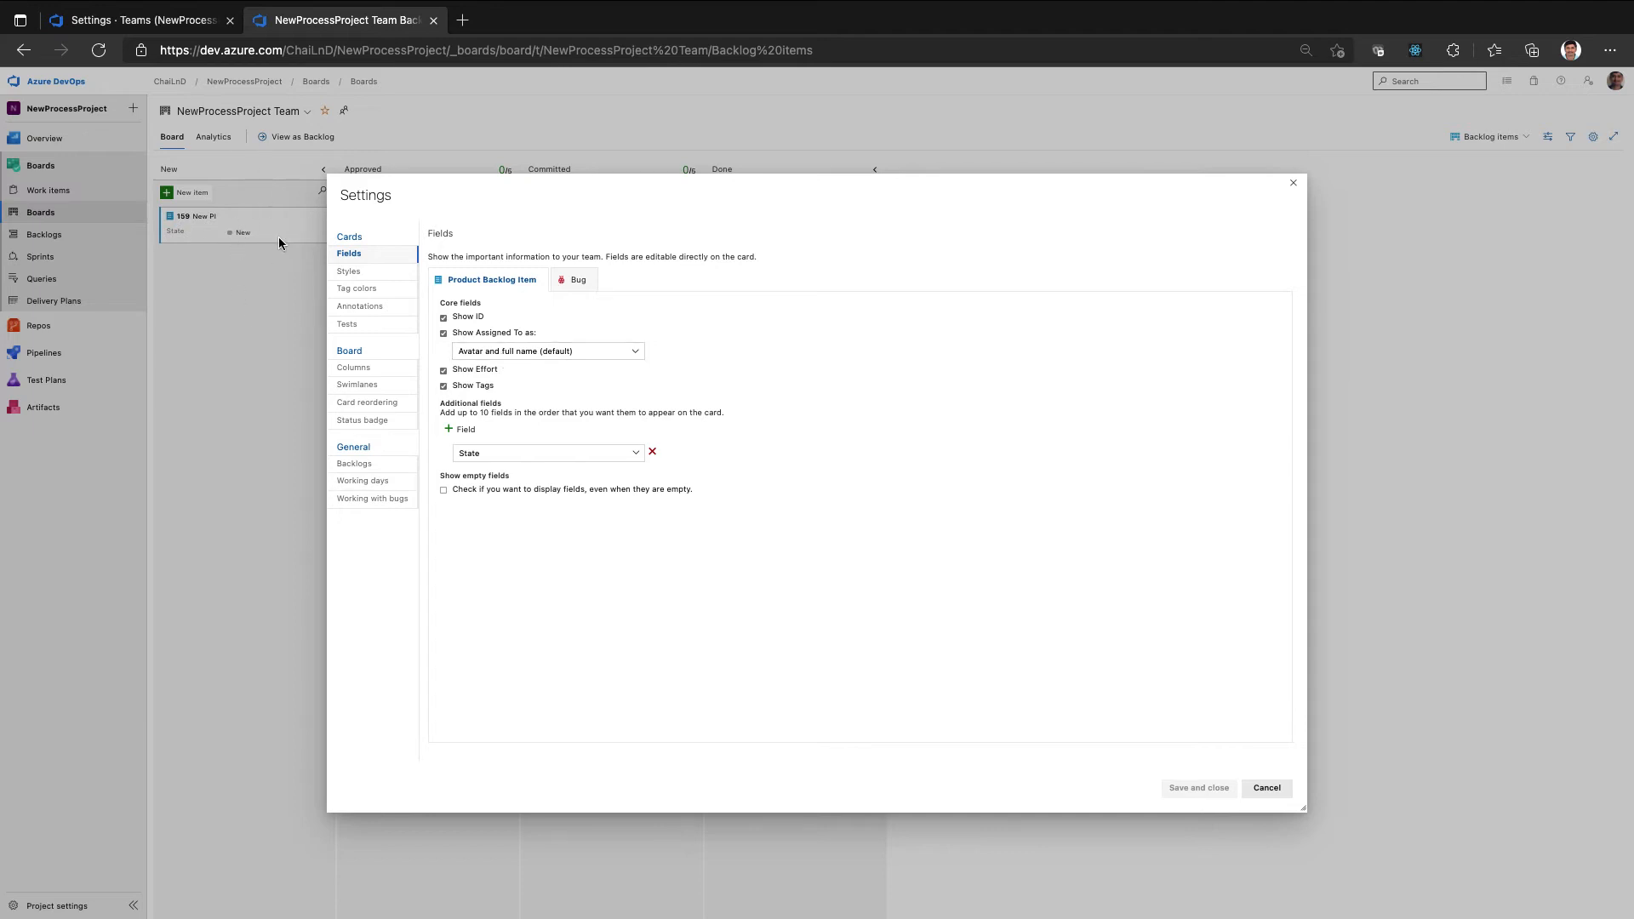
{"action": "left_click", "coordinate": [619, 356]}
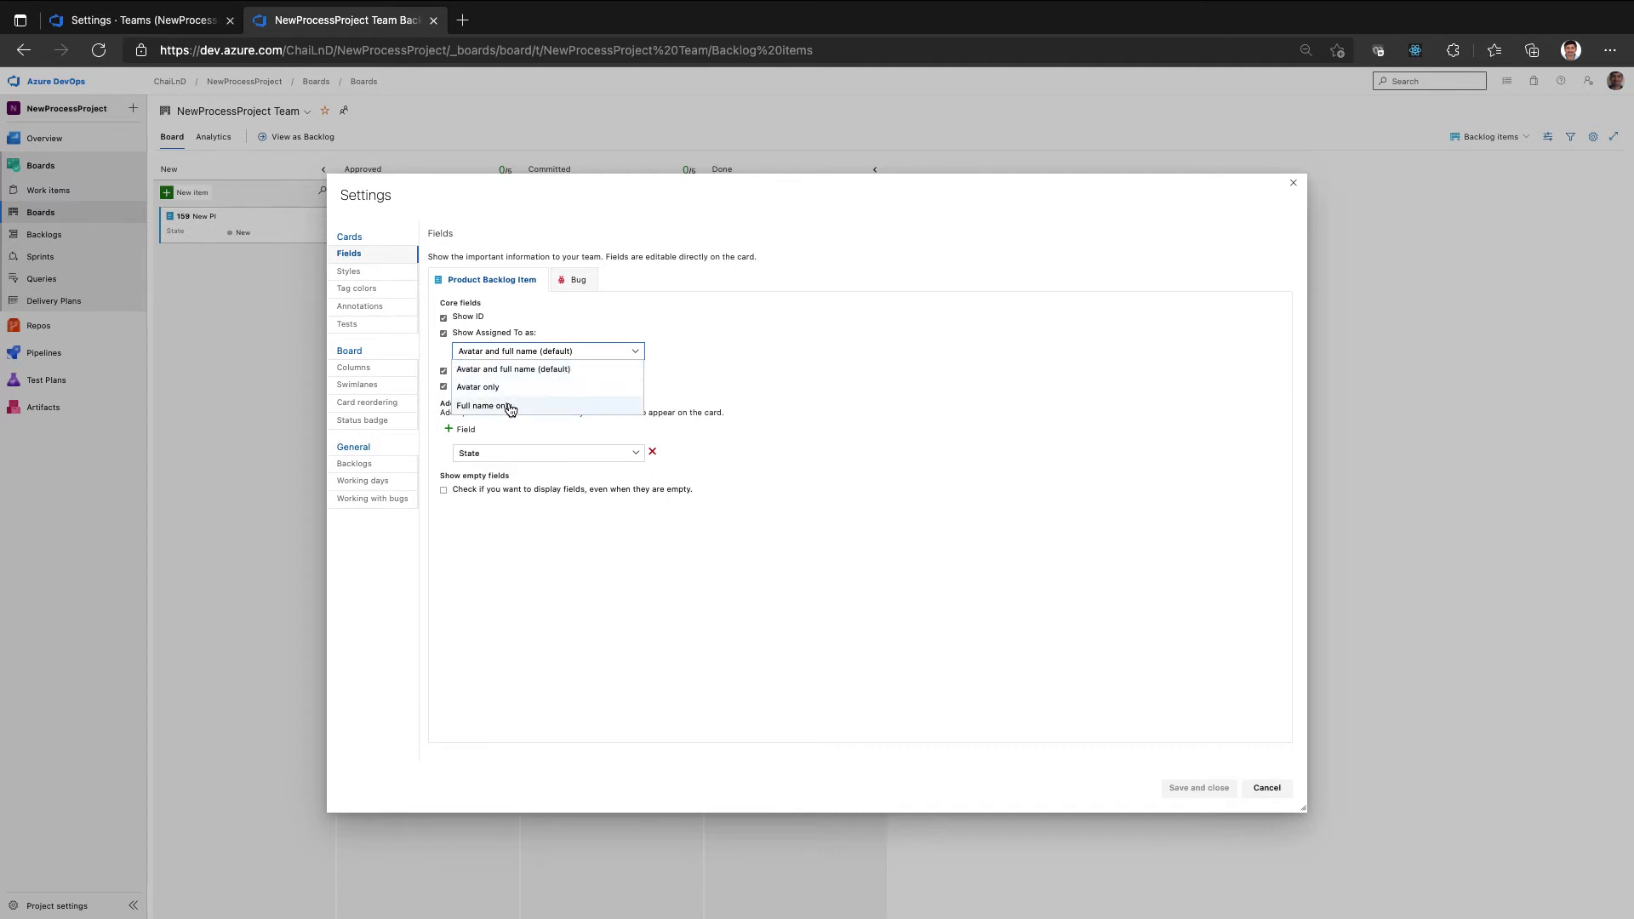
{"action": "left_click", "coordinate": [511, 406]}
{"action": "left_click", "coordinate": [584, 355]}
{"action": "left_click", "coordinate": [533, 371]}
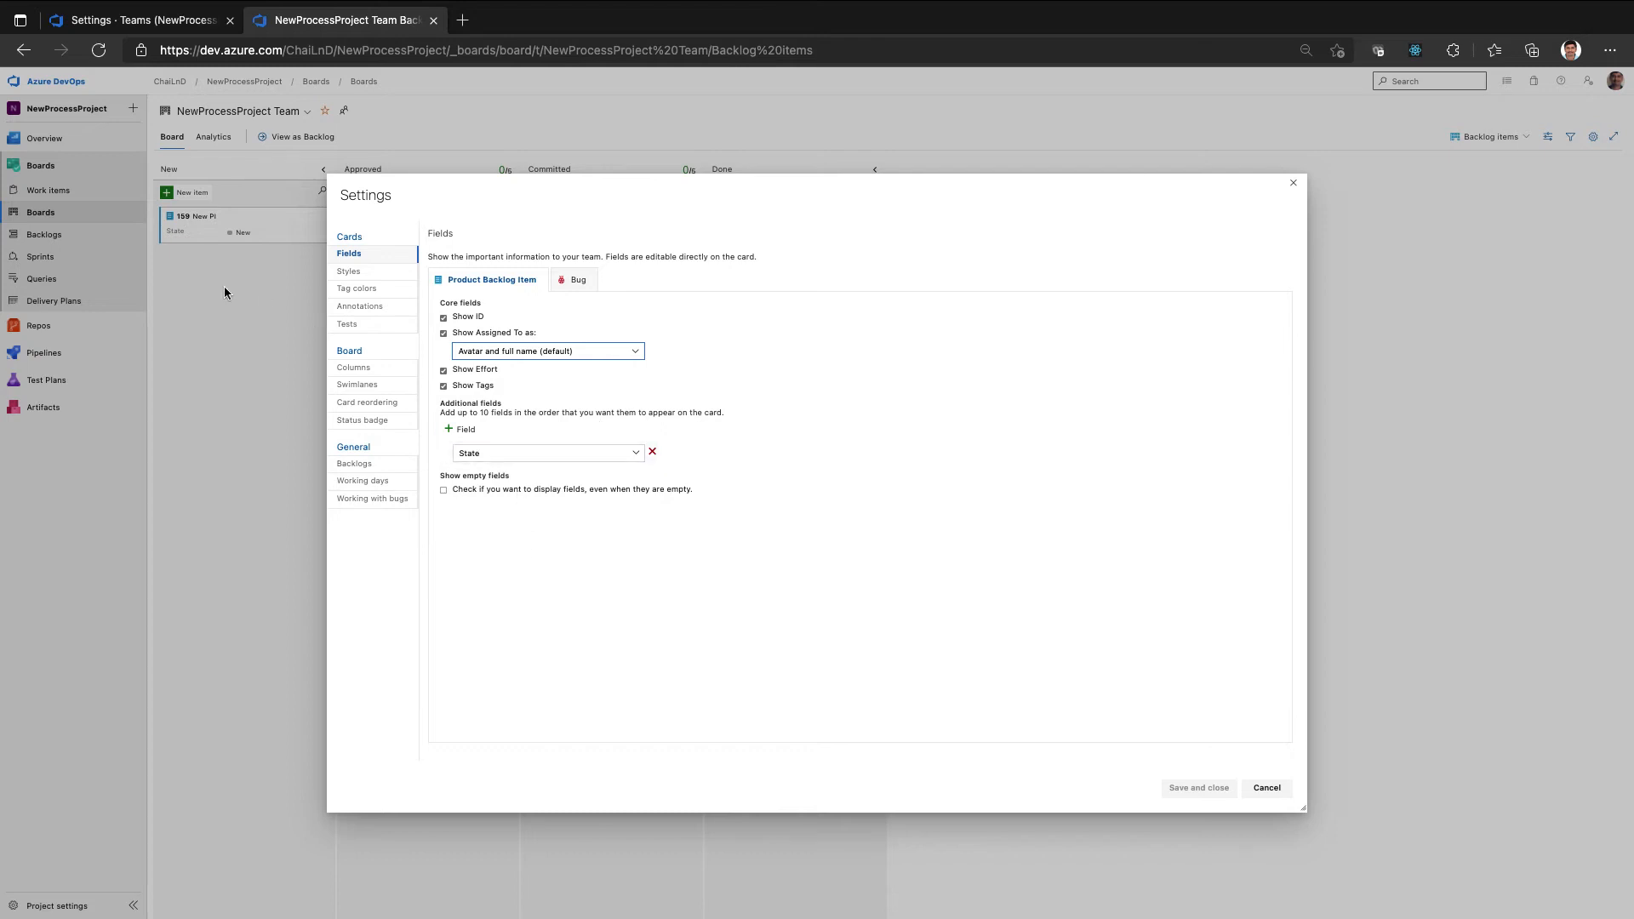
{"action": "left_click", "coordinate": [1261, 787]}
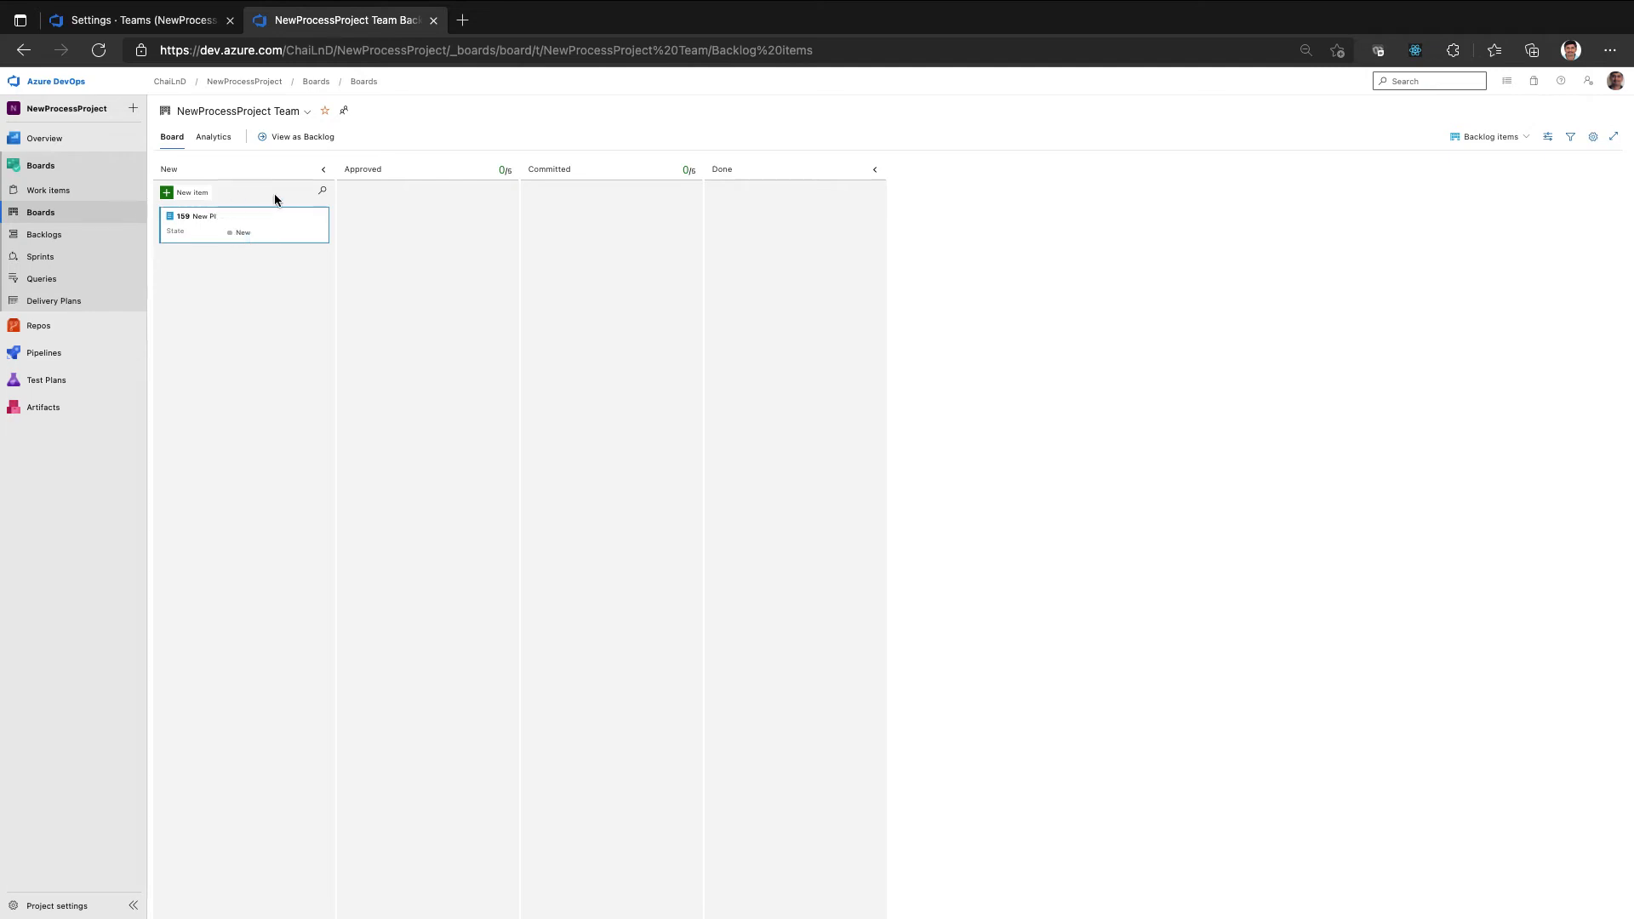
Add a card styling rule in the team board settings and give it a bright cyan card color
{"action": "left_click", "coordinate": [1593, 138]}
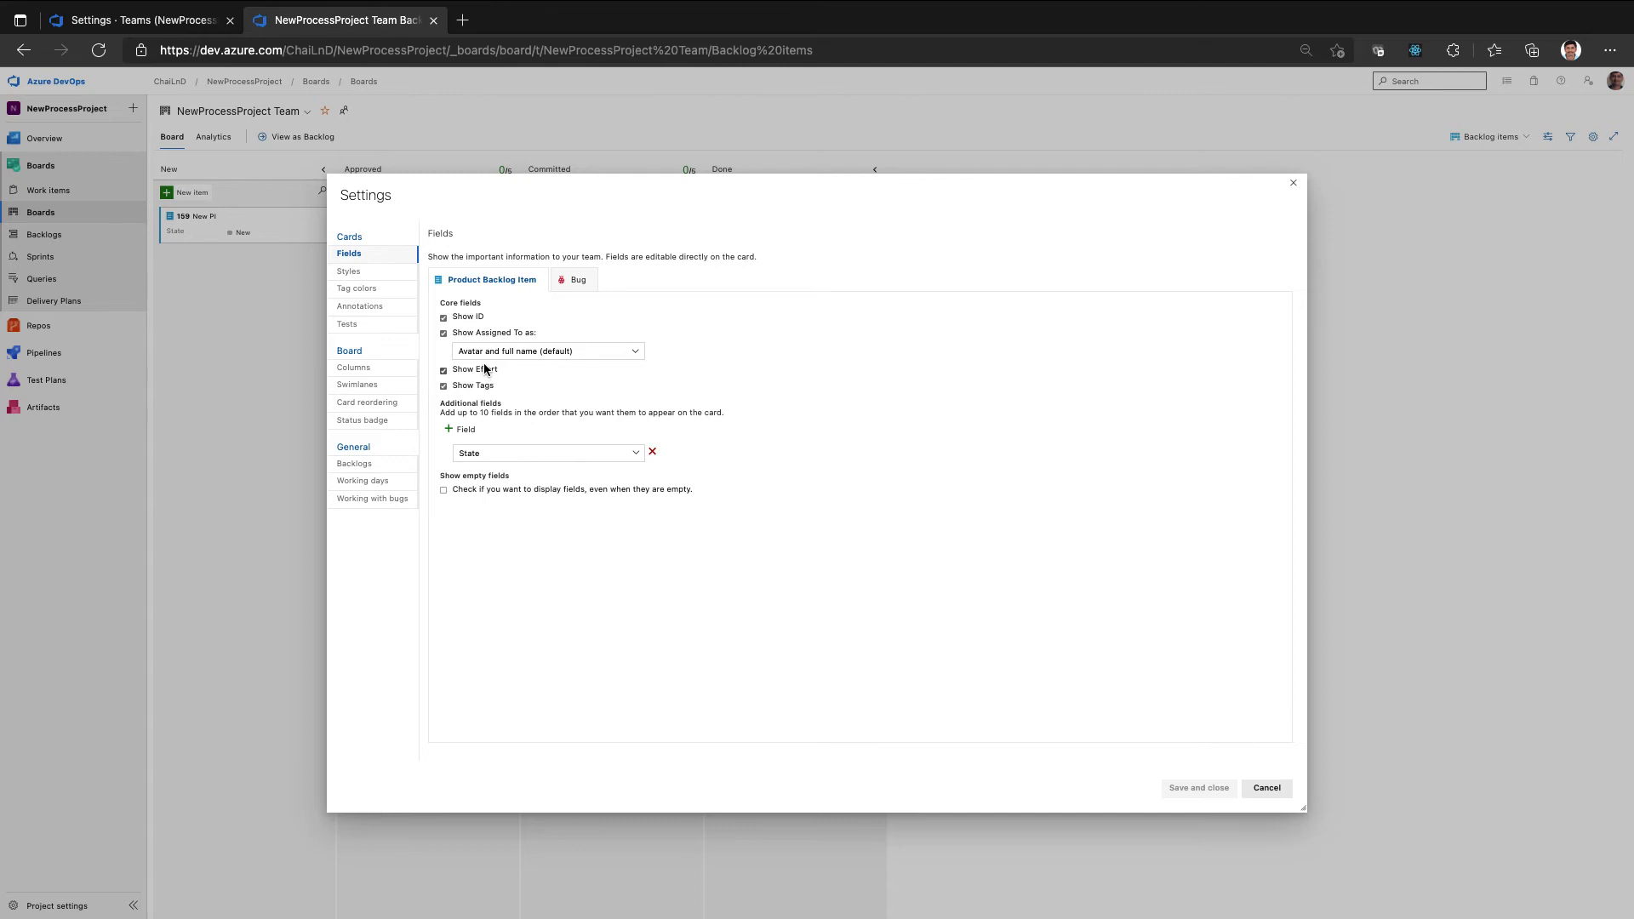
{"action": "left_click", "coordinate": [352, 273]}
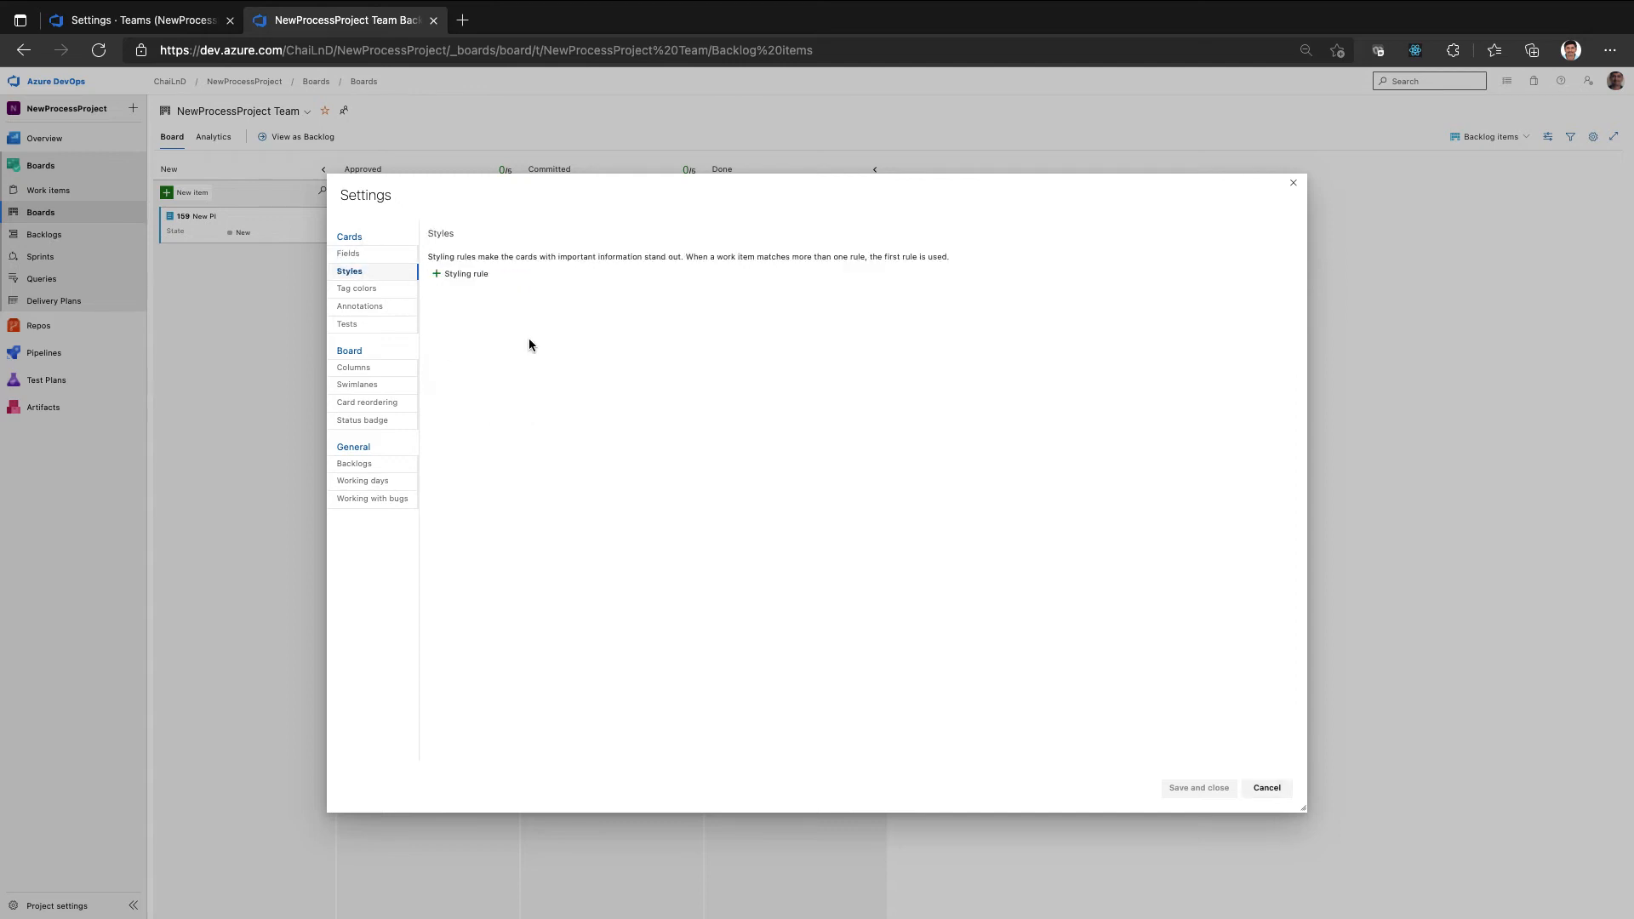
{"action": "left_click", "coordinate": [471, 274]}
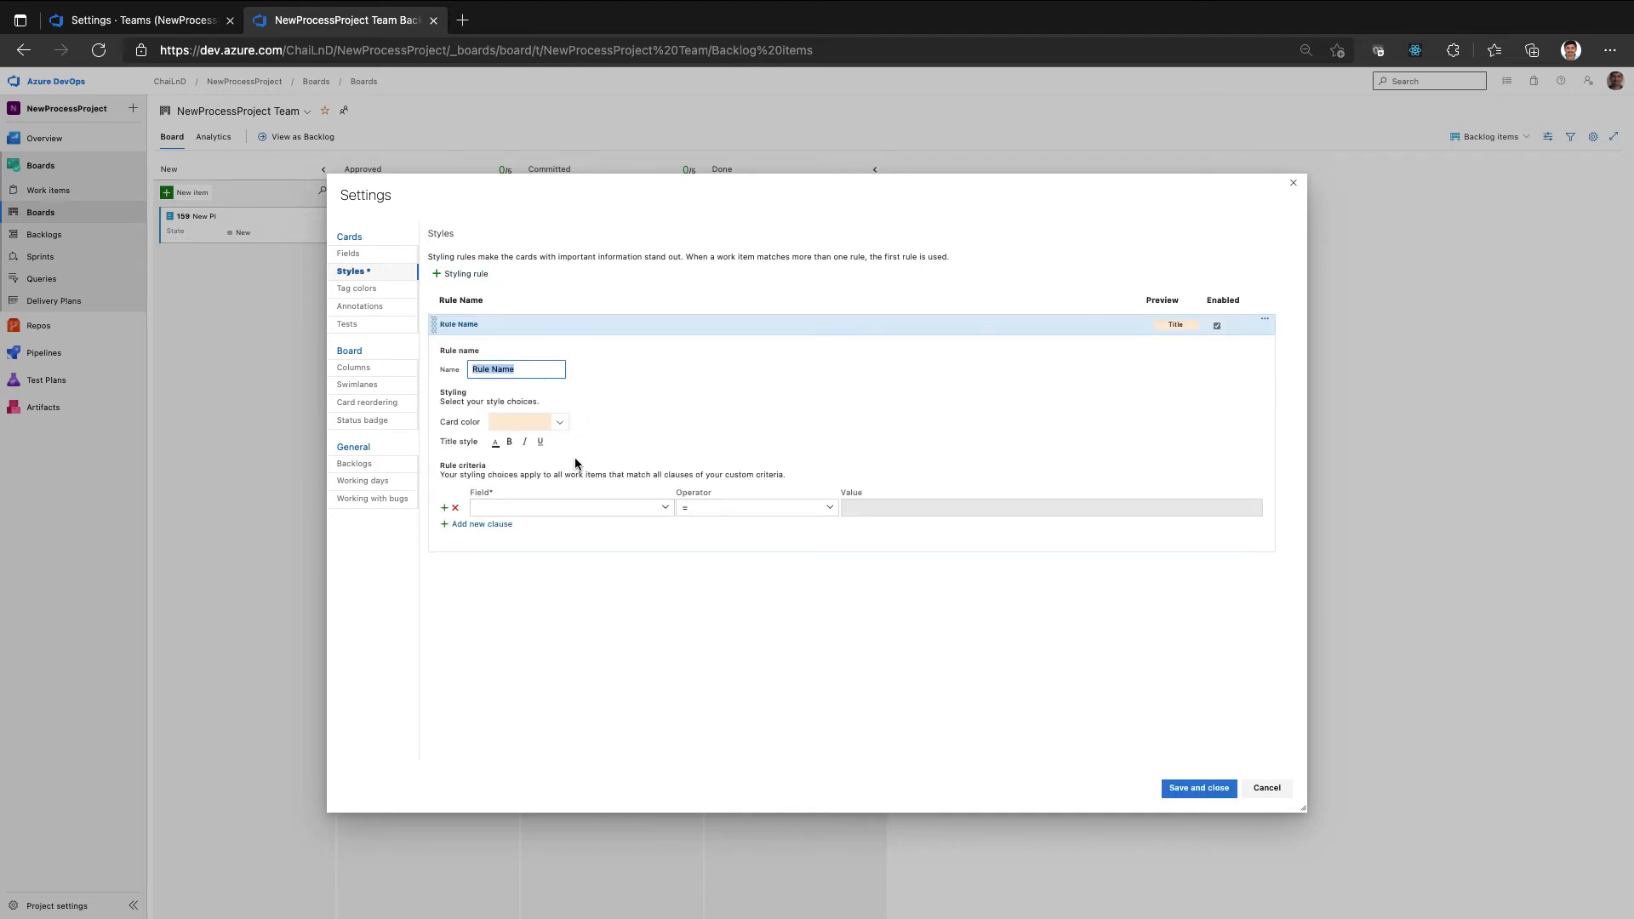
{"action": "left_click", "coordinate": [563, 423]}
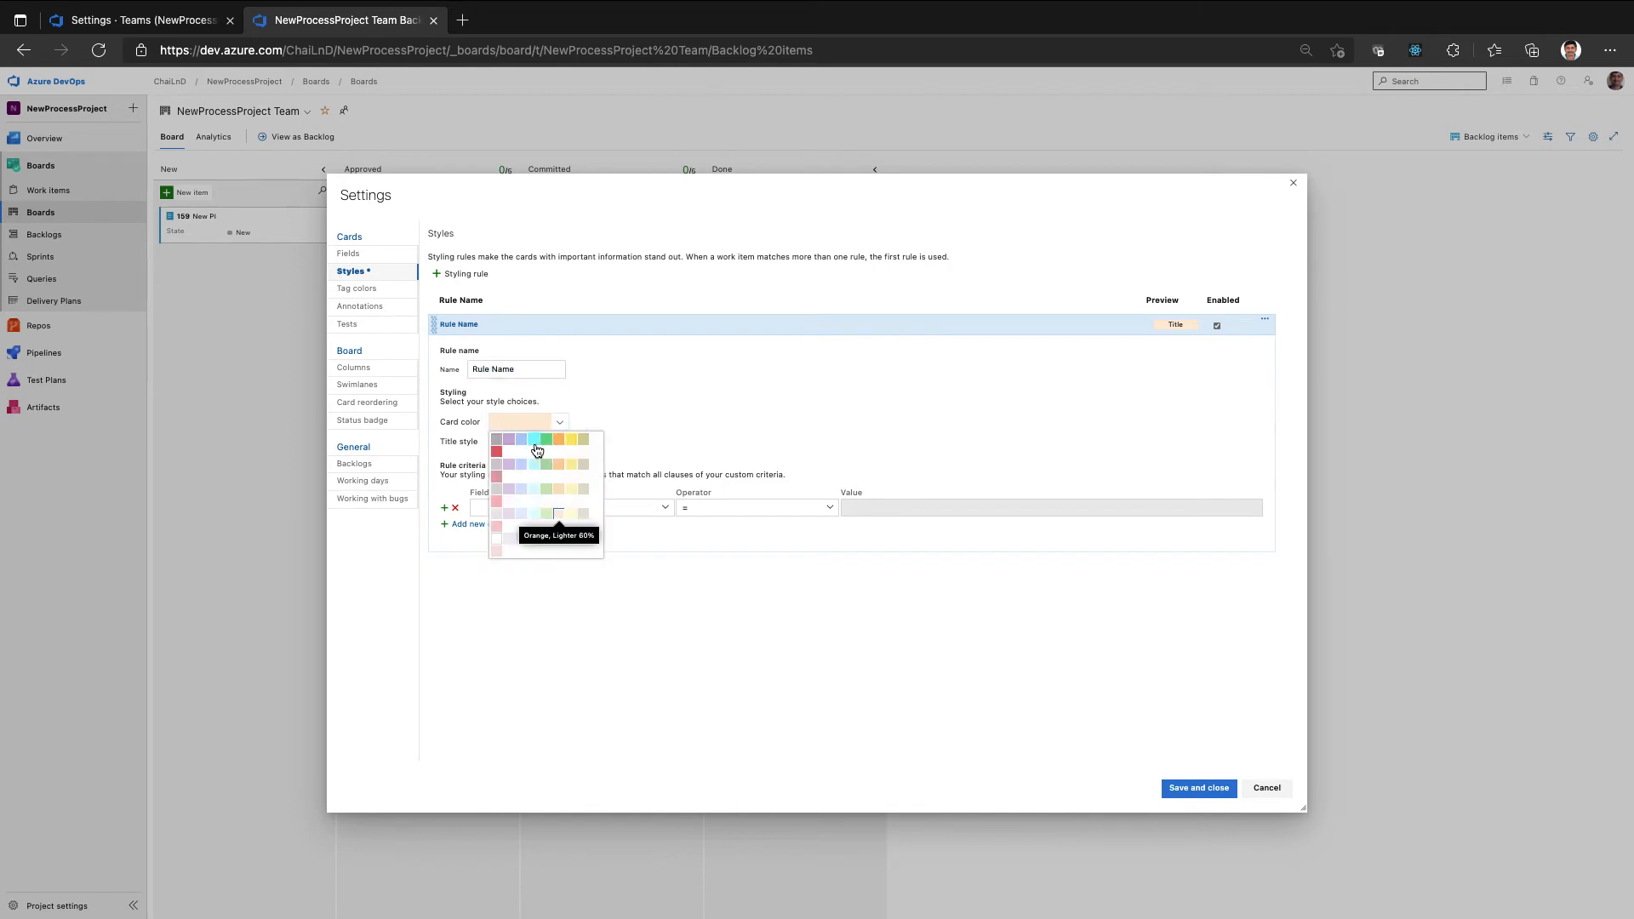
{"action": "left_click", "coordinate": [540, 446]}
Set the styling rule's criterion to the Activated Date field with the > operator, leaving the value empty
{"action": "left_click", "coordinate": [665, 508]}
{"action": "scroll", "coordinate": [572, 618], "scroll_direction": "down", "scroll_amount": 2}
{"action": "scroll", "coordinate": [570, 617], "scroll_direction": "up", "scroll_amount": 3}
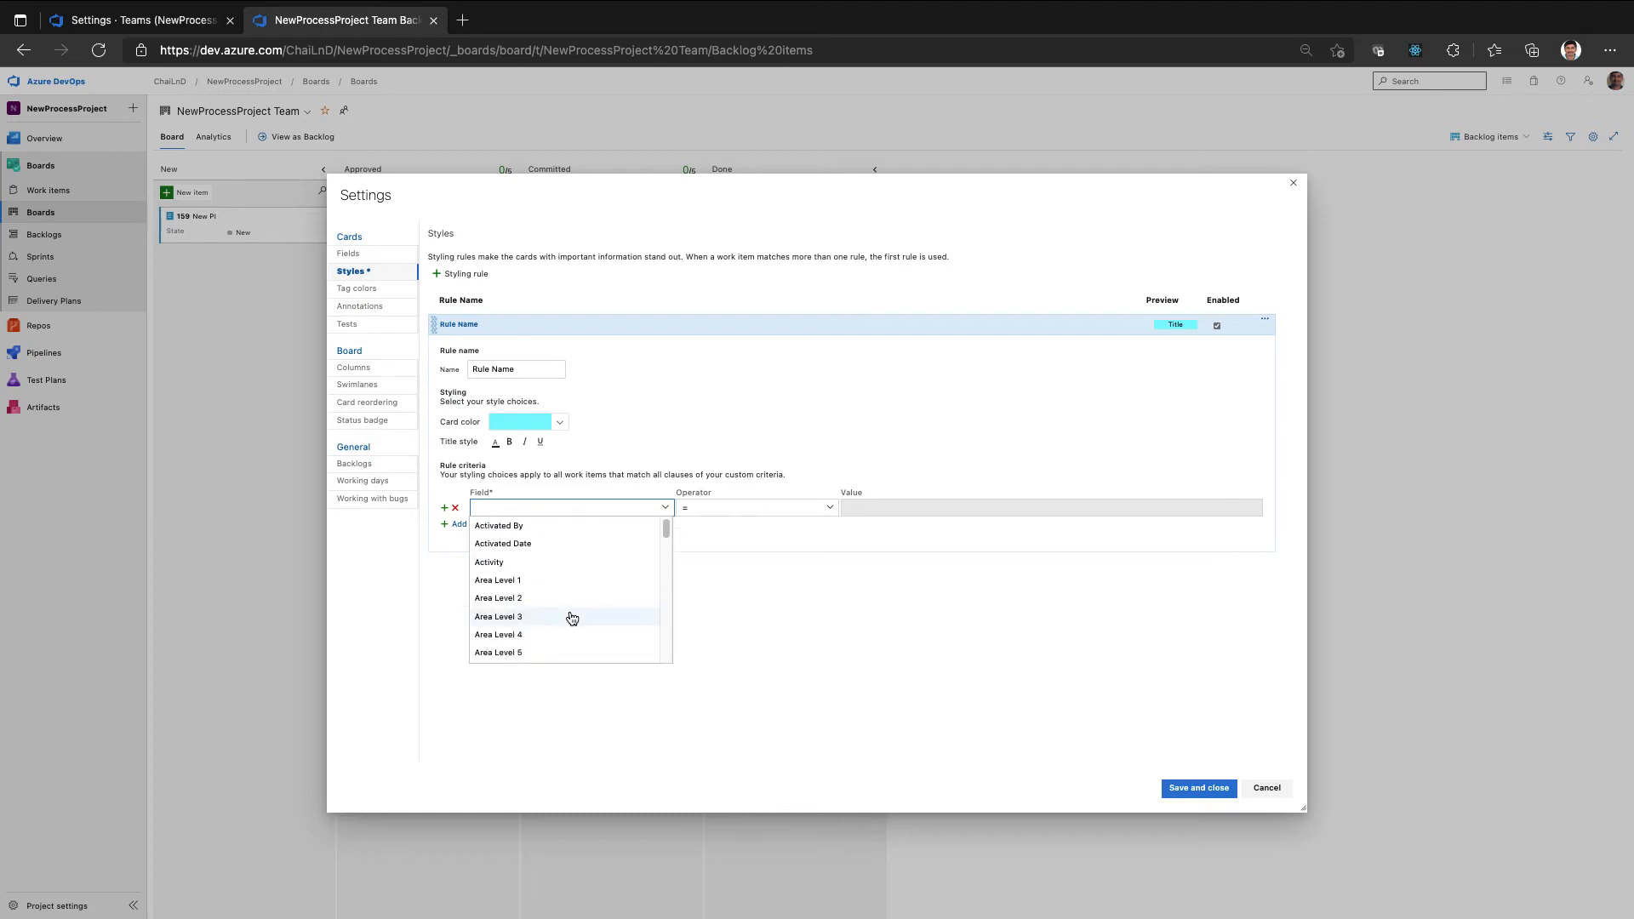
{"action": "left_click", "coordinate": [528, 545]}
{"action": "left_click", "coordinate": [830, 508]}
{"action": "left_click", "coordinate": [696, 599]}
{"action": "left_click", "coordinate": [1139, 503]}
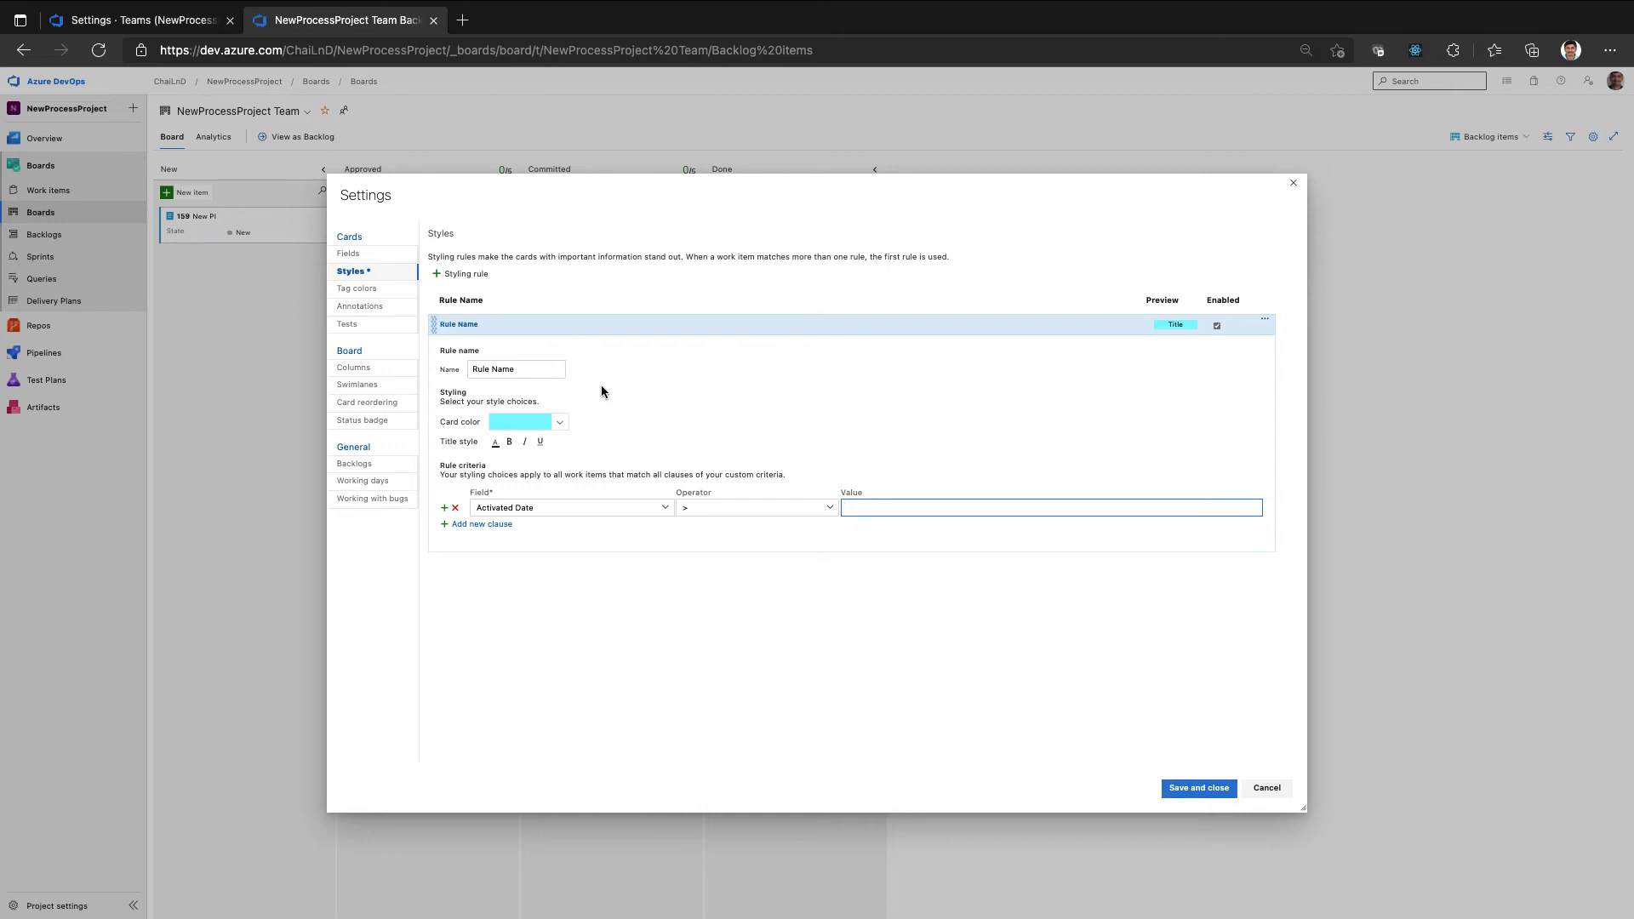
Add a new column after New in the board's column settings
{"action": "left_click", "coordinate": [352, 371]}
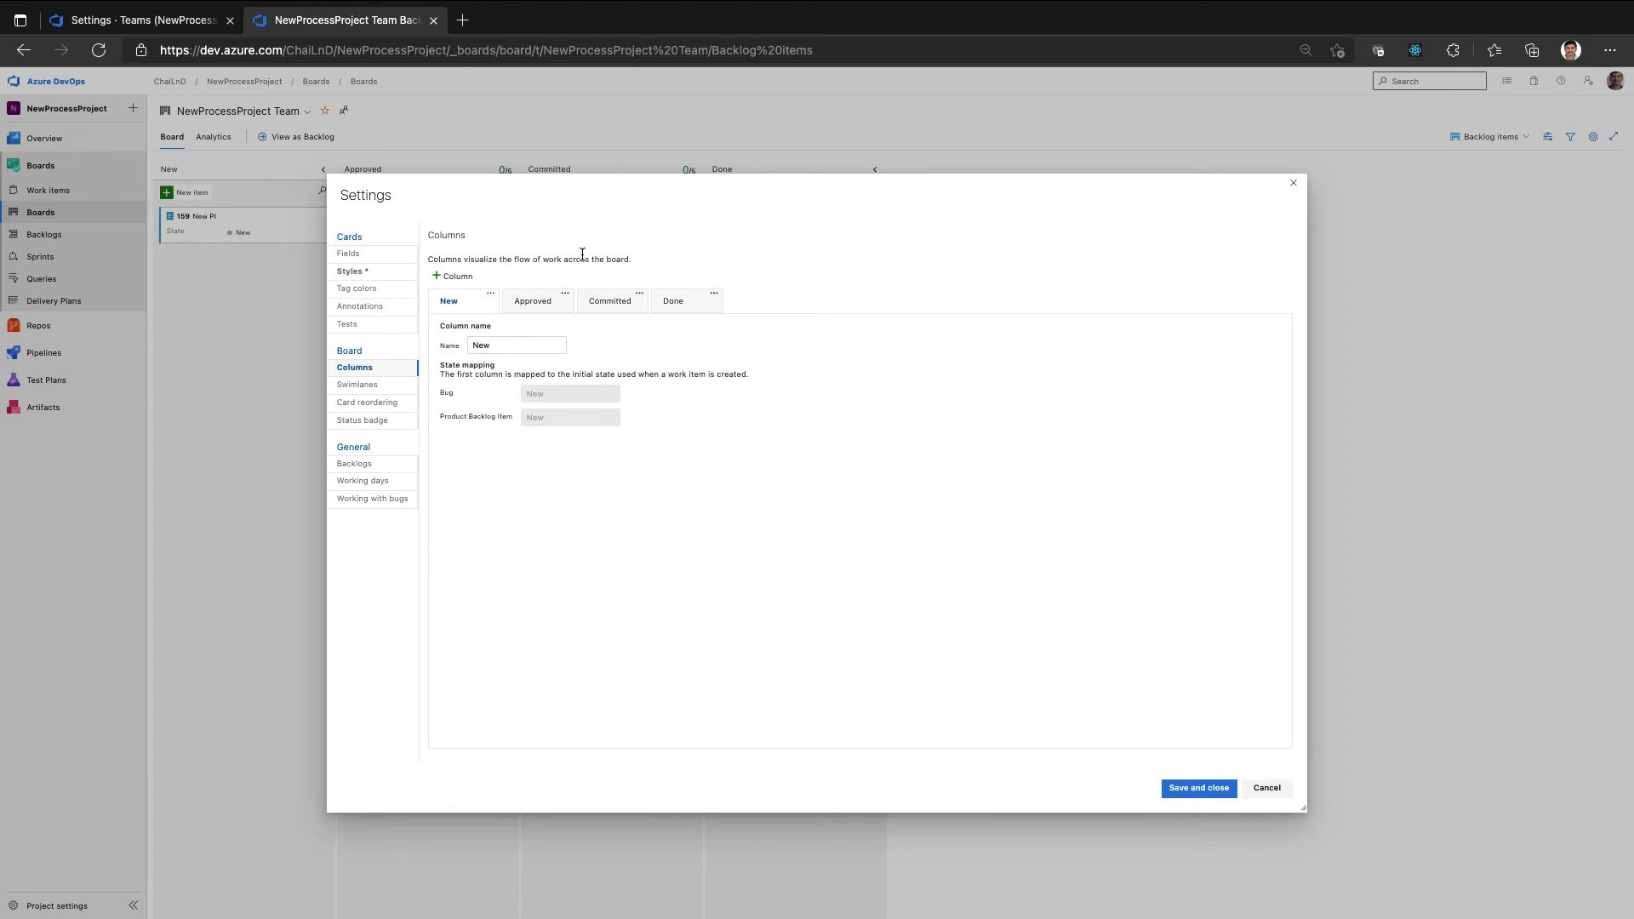
{"action": "left_click_drag", "start_coordinate": [476, 192], "coordinate": [544, 286]}
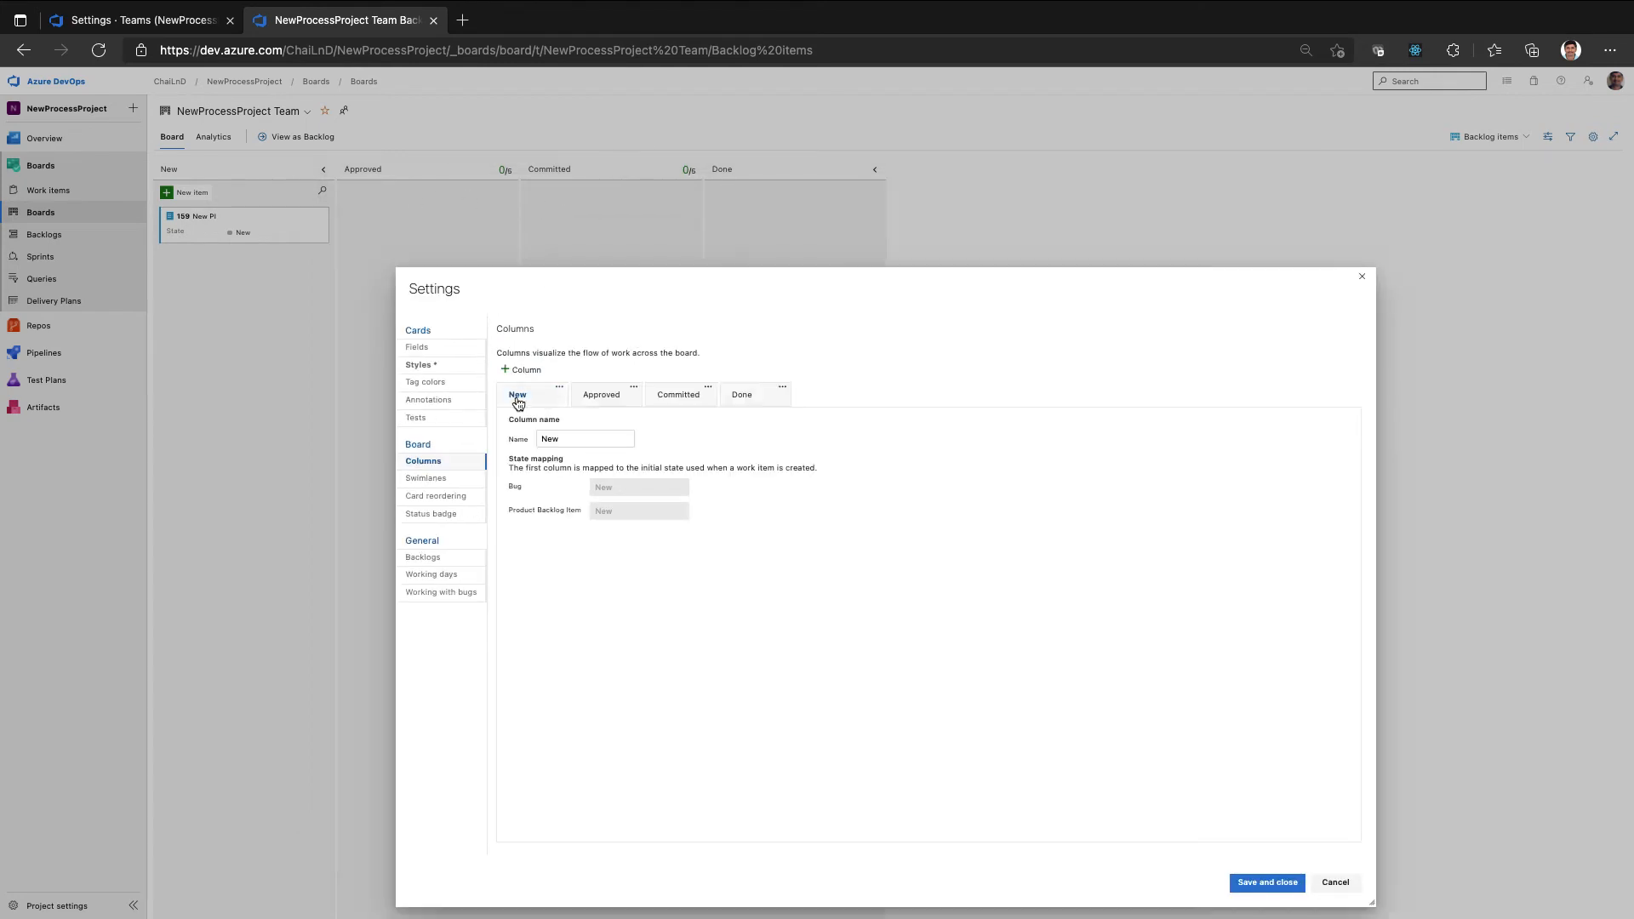
{"action": "left_click", "coordinate": [519, 369]}
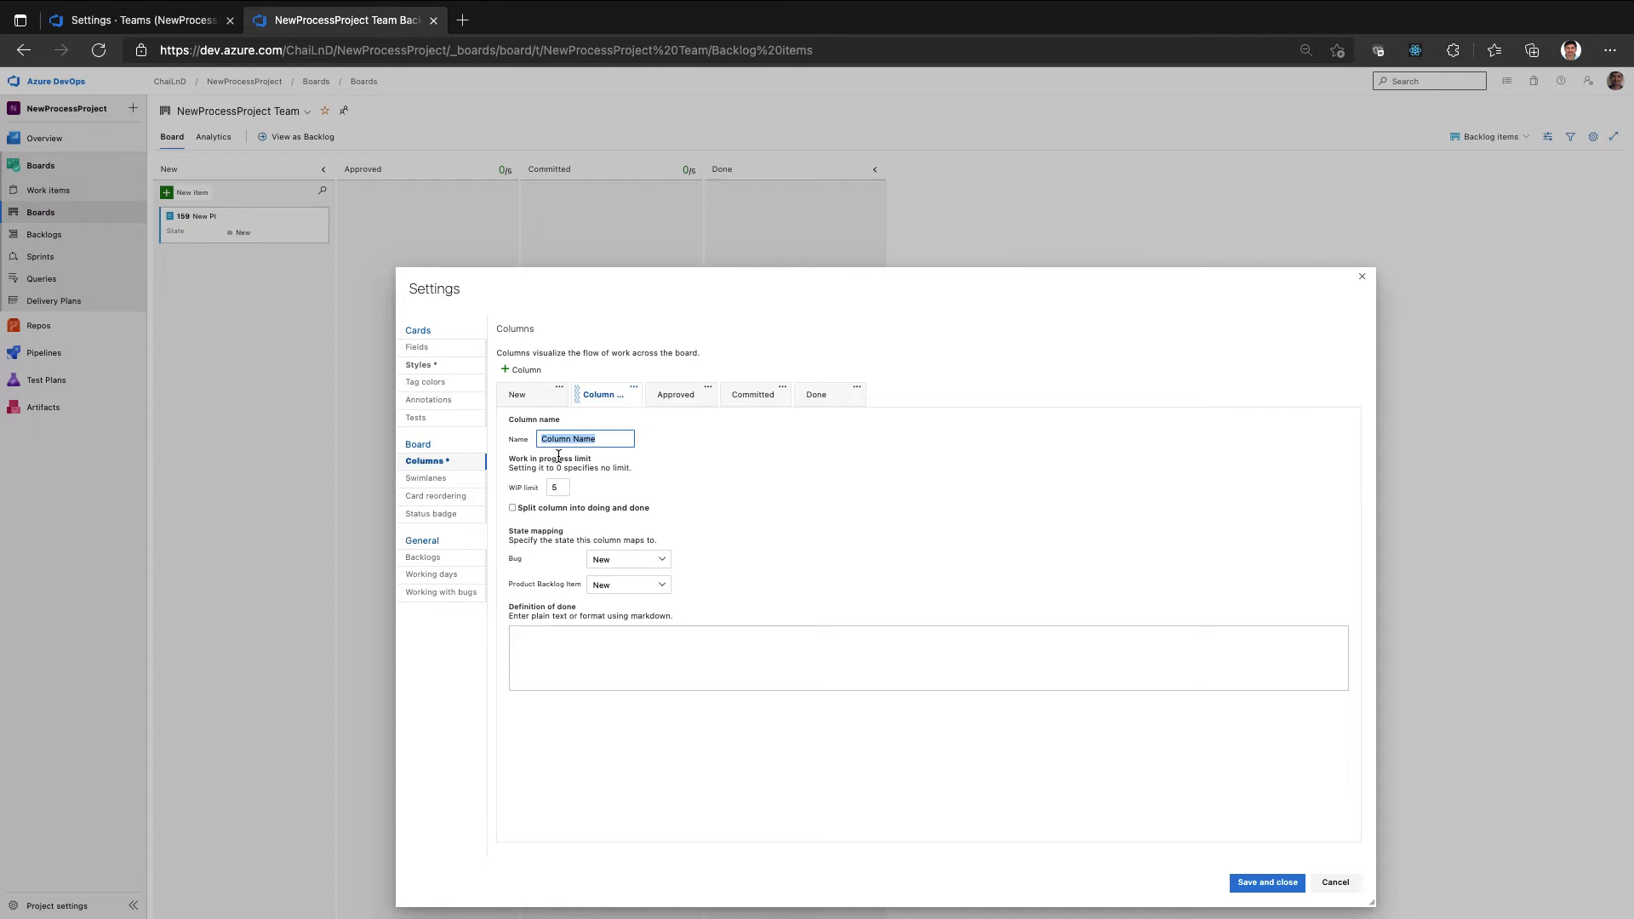
Map the new column's Bug and Product Backlog Item states to Committed
{"action": "left_click", "coordinate": [663, 559]}
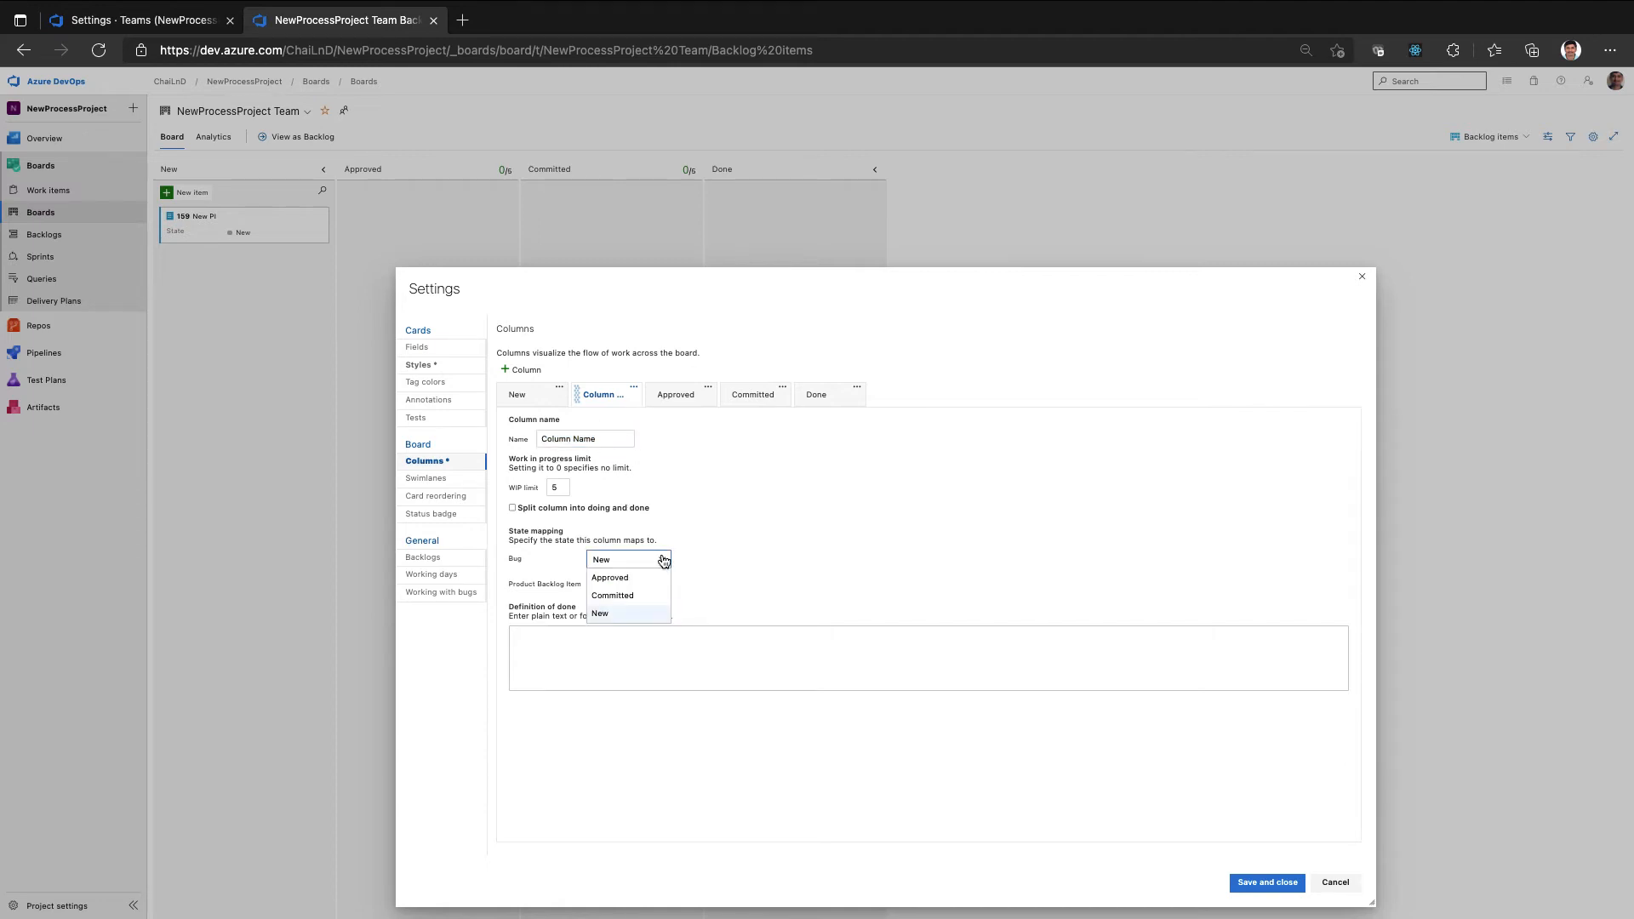
{"action": "left_click", "coordinate": [709, 567]}
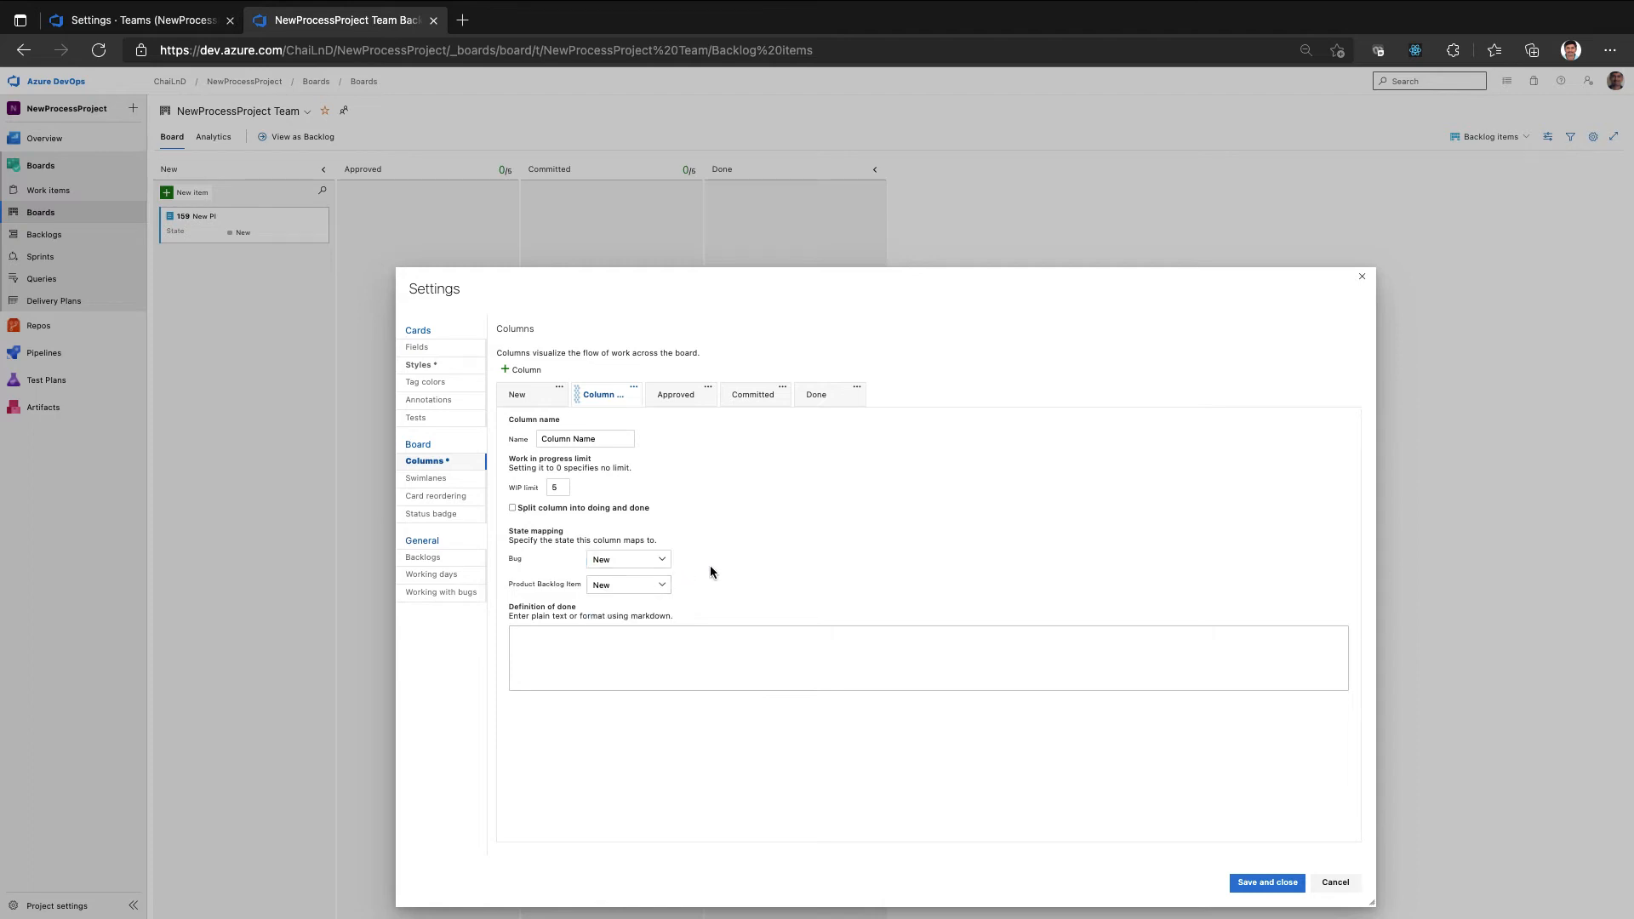
{"action": "left_click", "coordinate": [657, 586]}
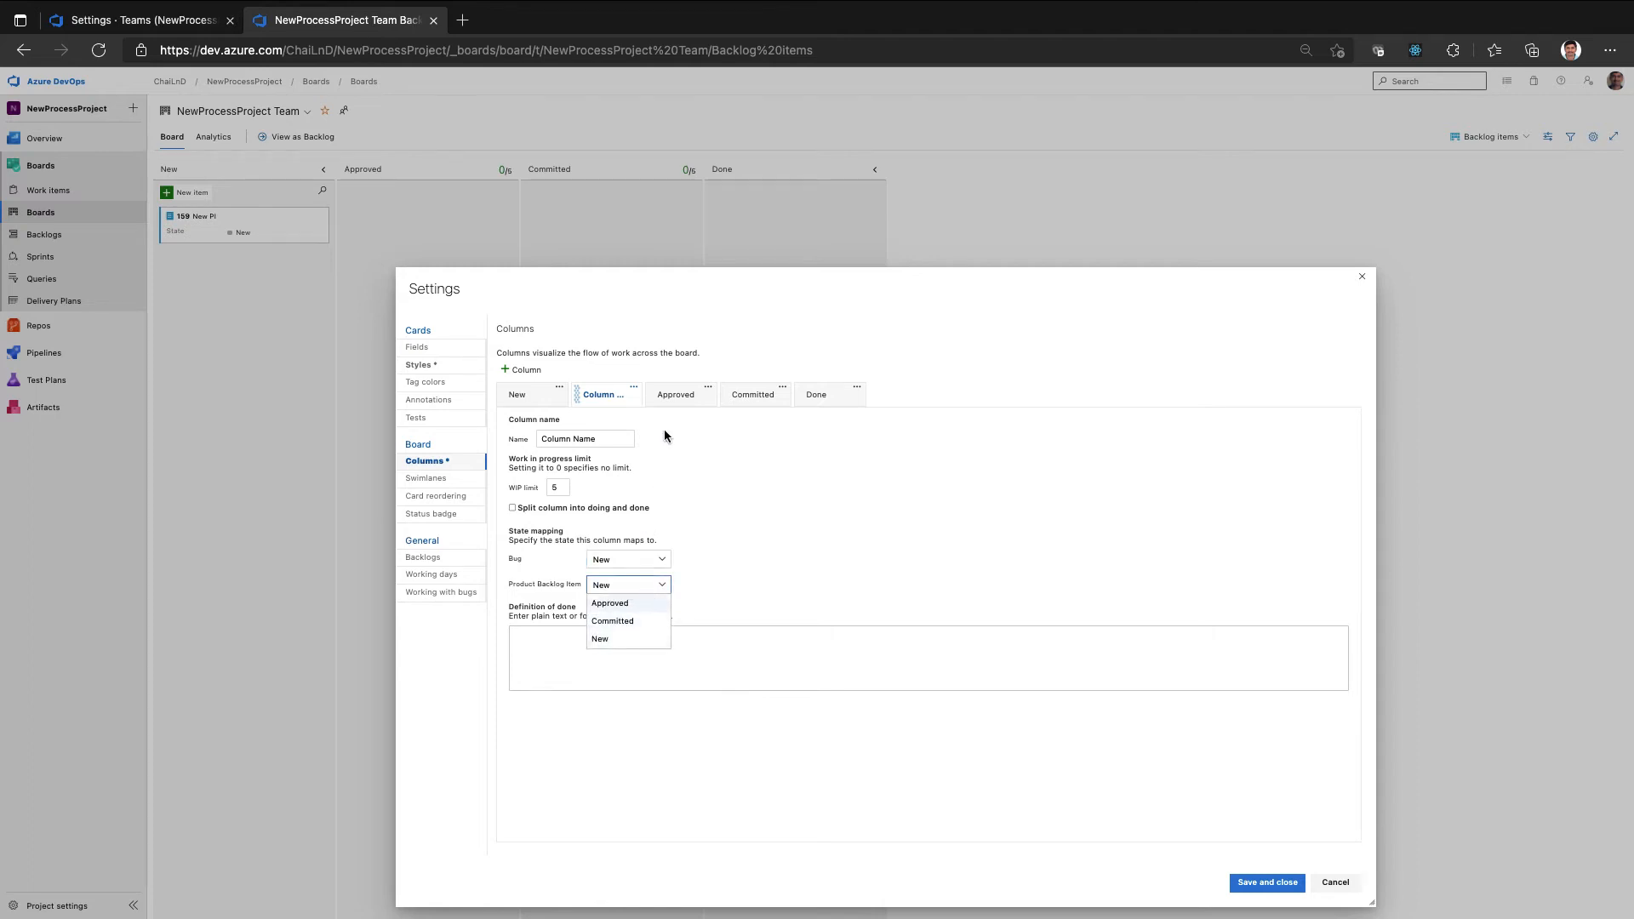
{"action": "left_click", "coordinate": [611, 396]}
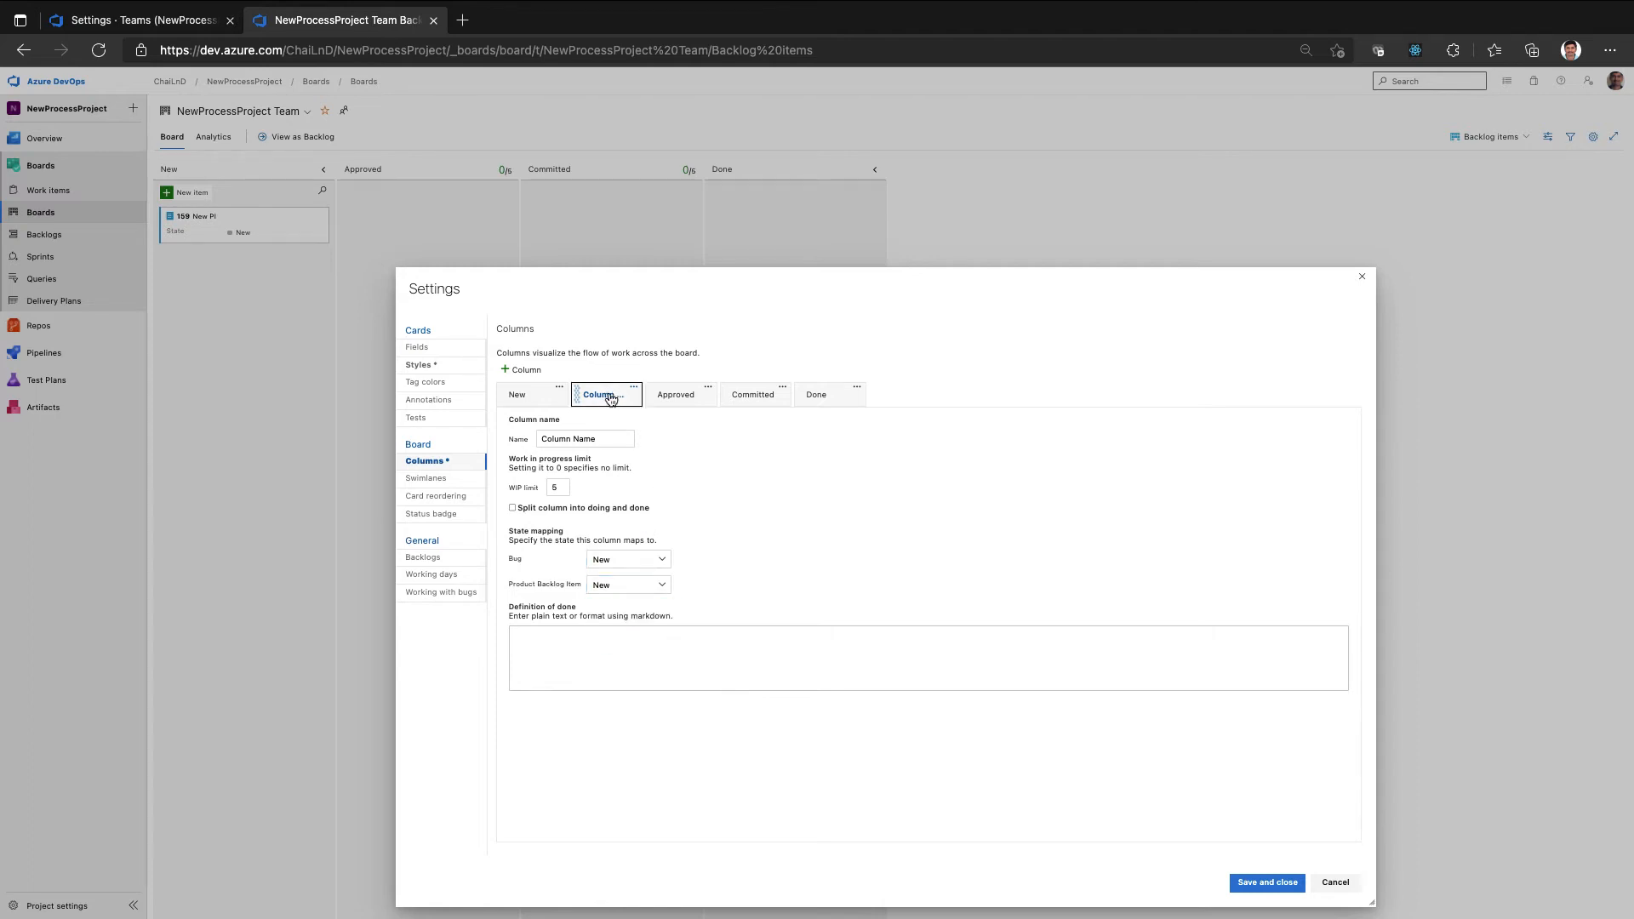
{"action": "left_click", "coordinate": [657, 560]}
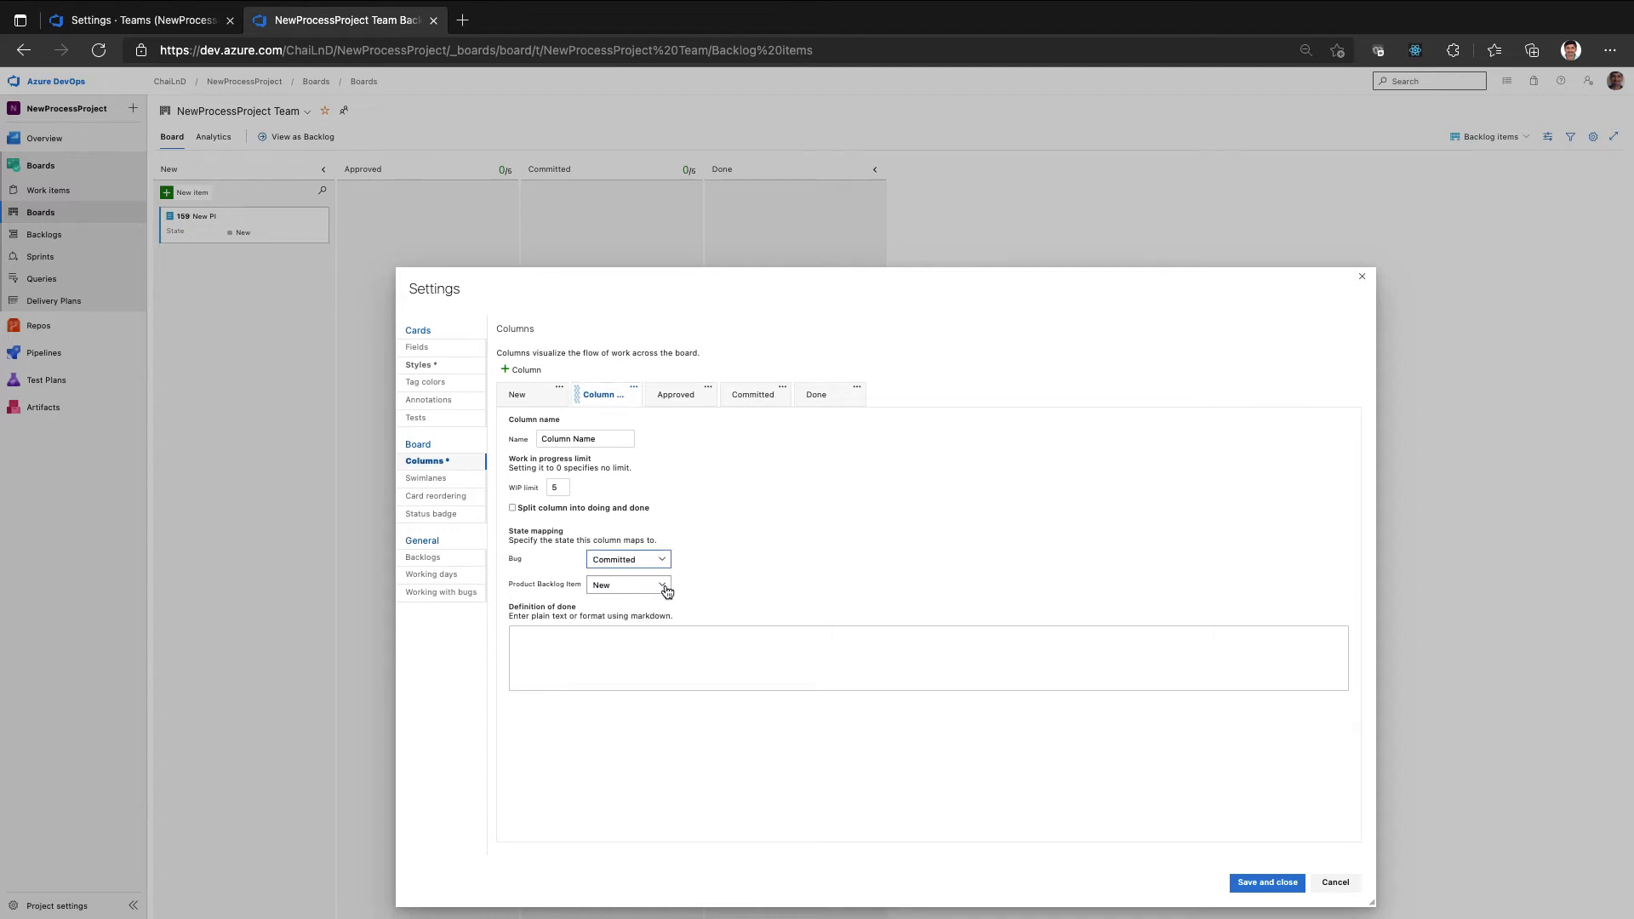
{"action": "left_click", "coordinate": [667, 588]}
{"action": "left_click", "coordinate": [628, 618]}
Review the swimlane, card reordering and status badge settings, and close the settings discarding all unsaved changes
{"action": "left_click", "coordinate": [427, 477]}
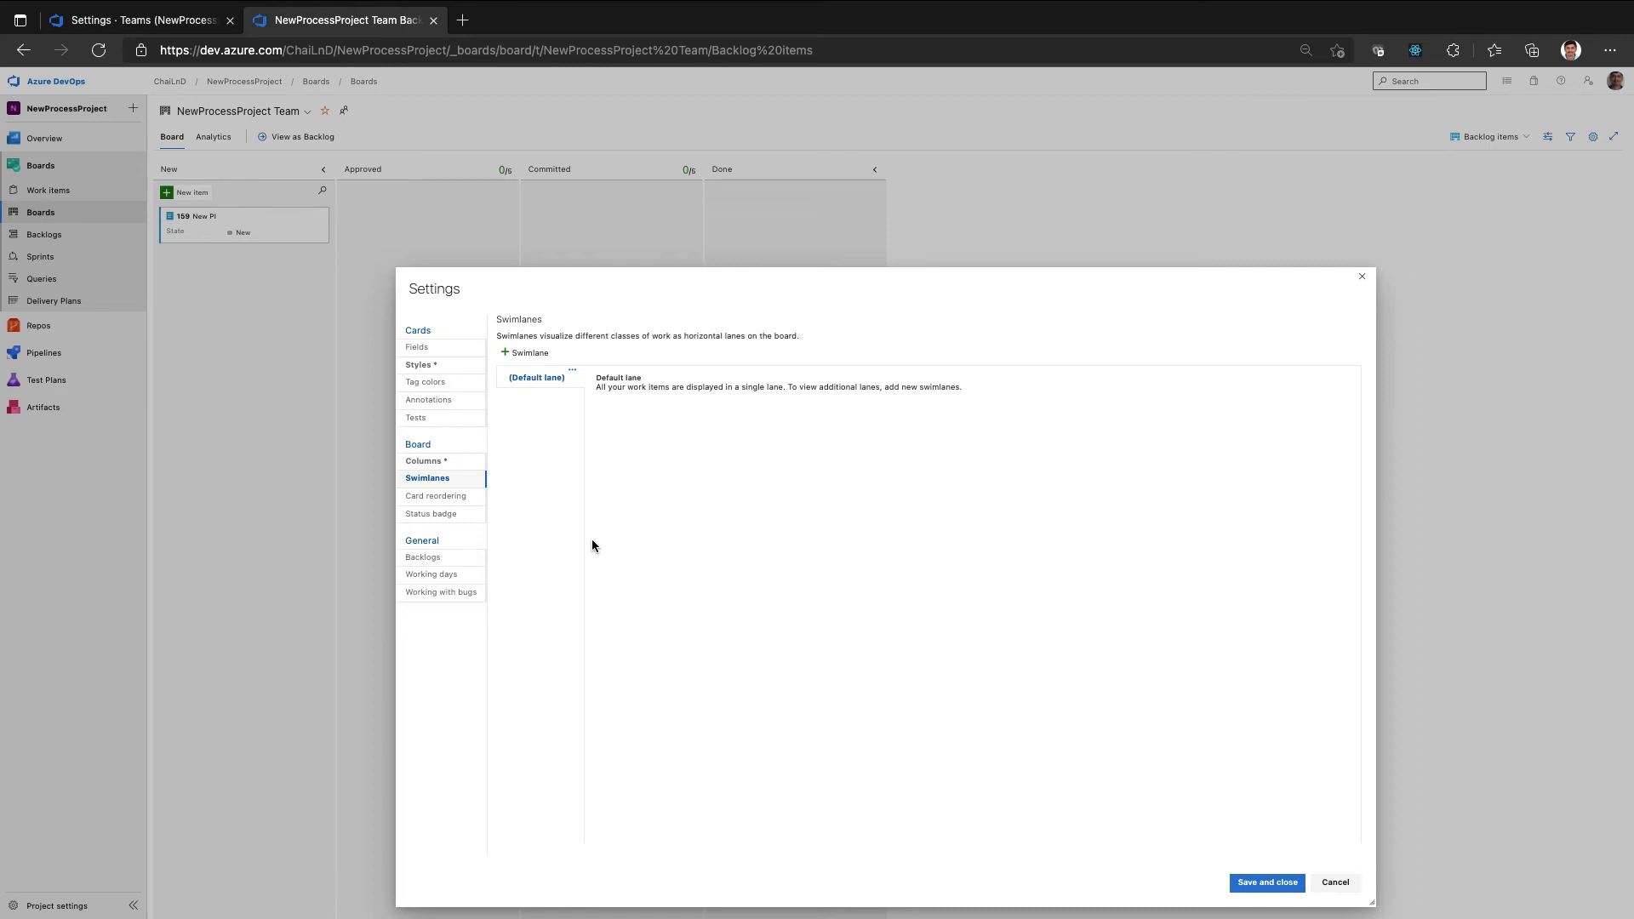
{"action": "left_click", "coordinate": [432, 496]}
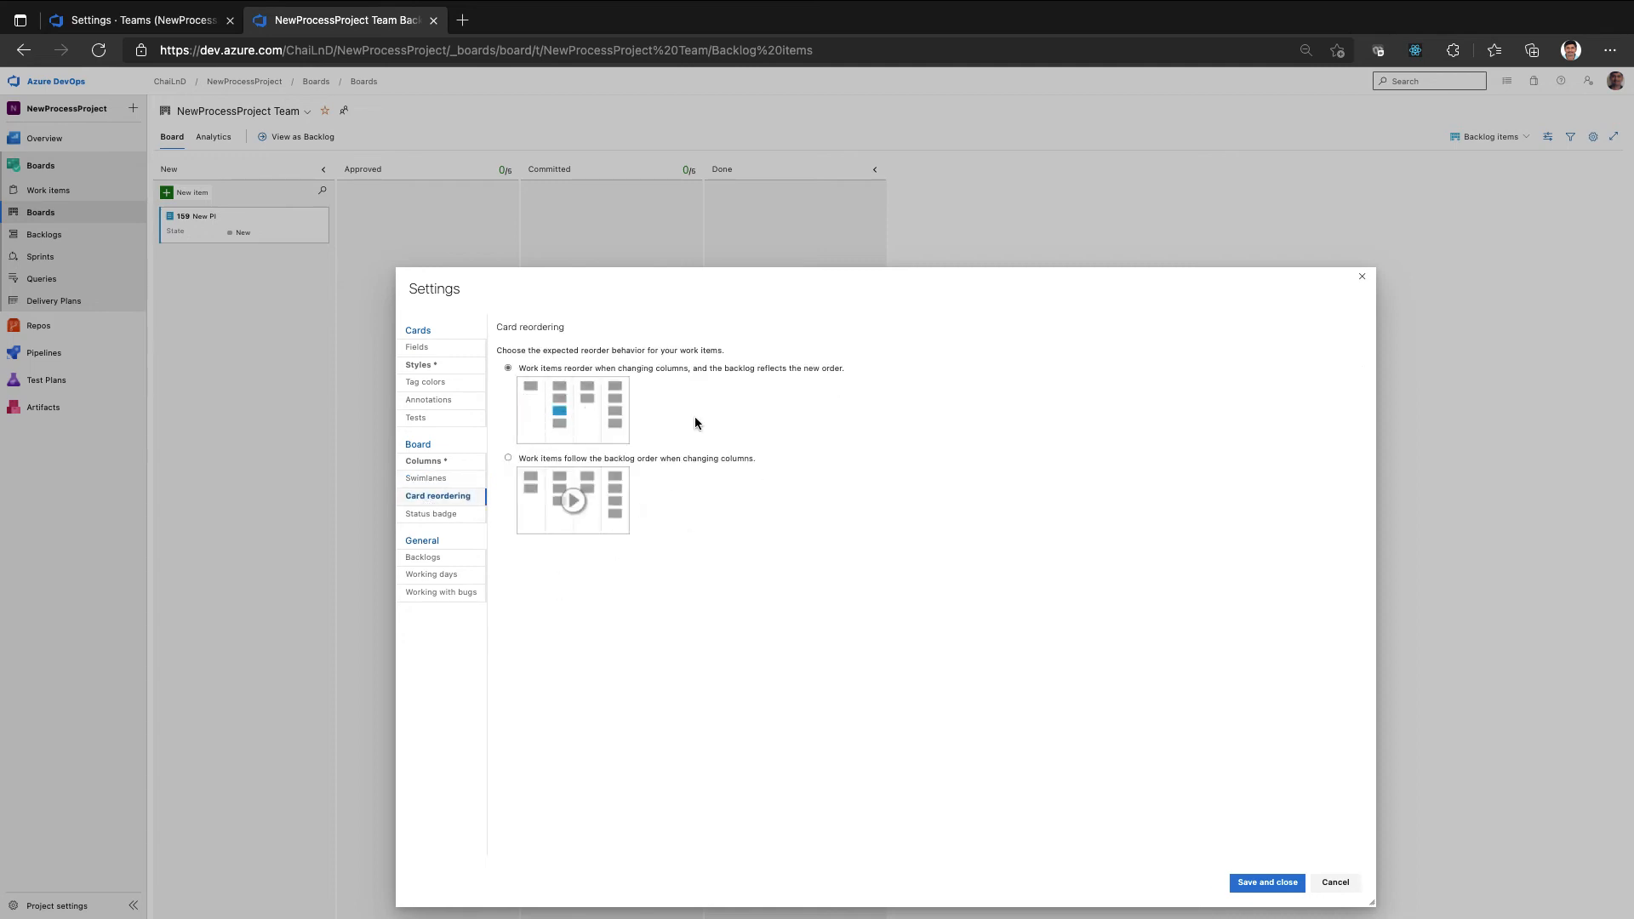
{"action": "left_click", "coordinate": [465, 516]}
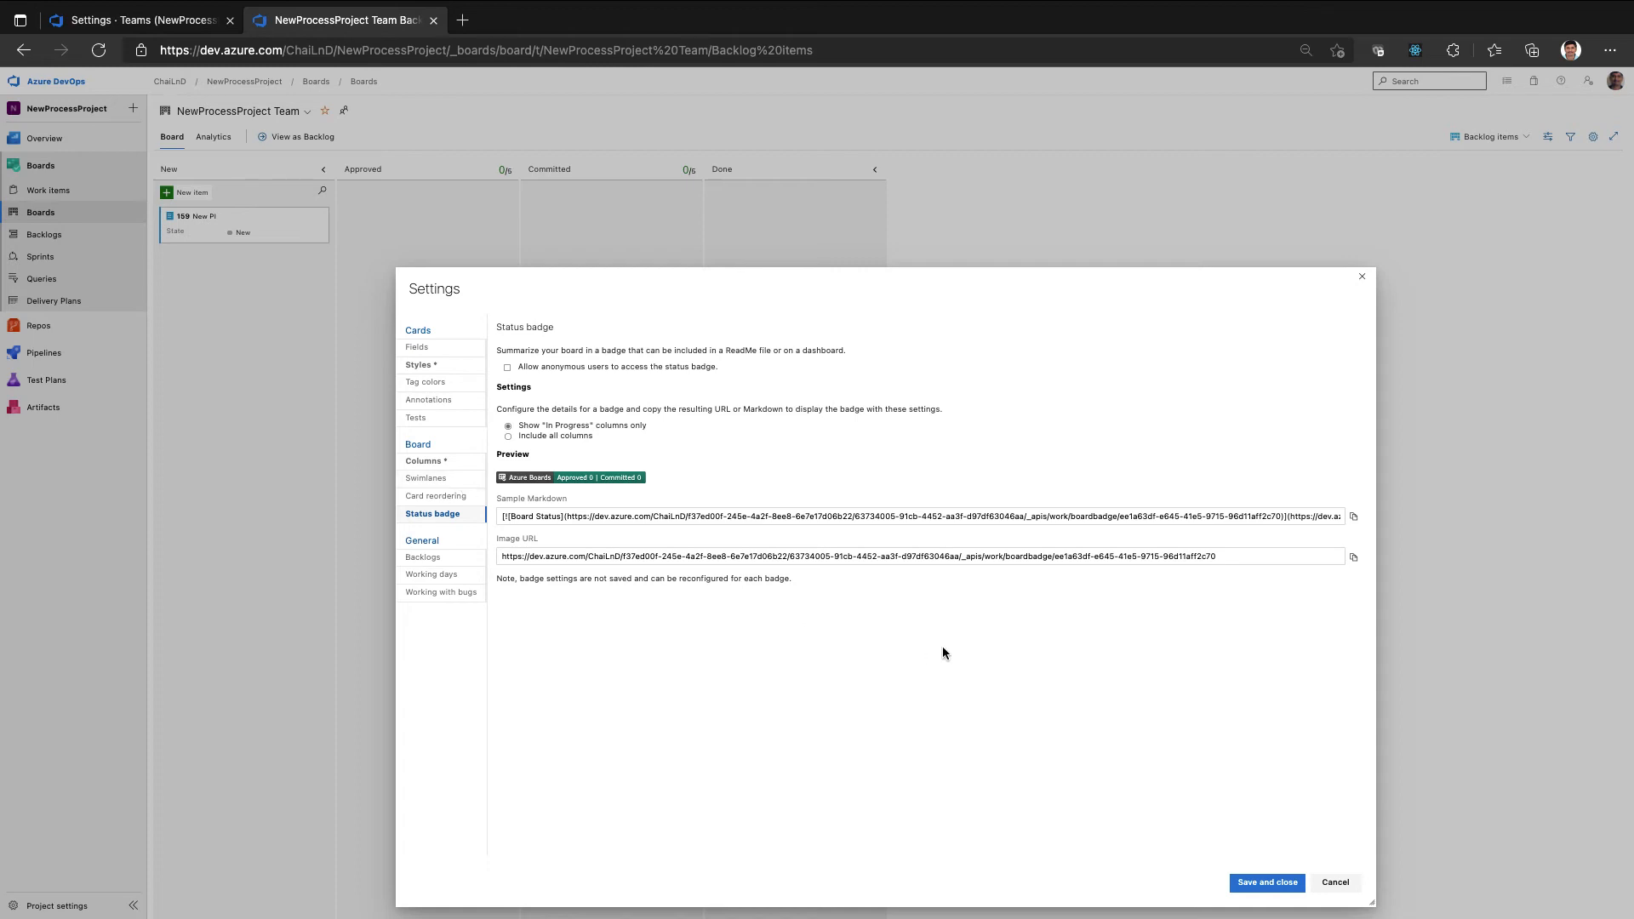
{"action": "left_click", "coordinate": [1346, 880]}
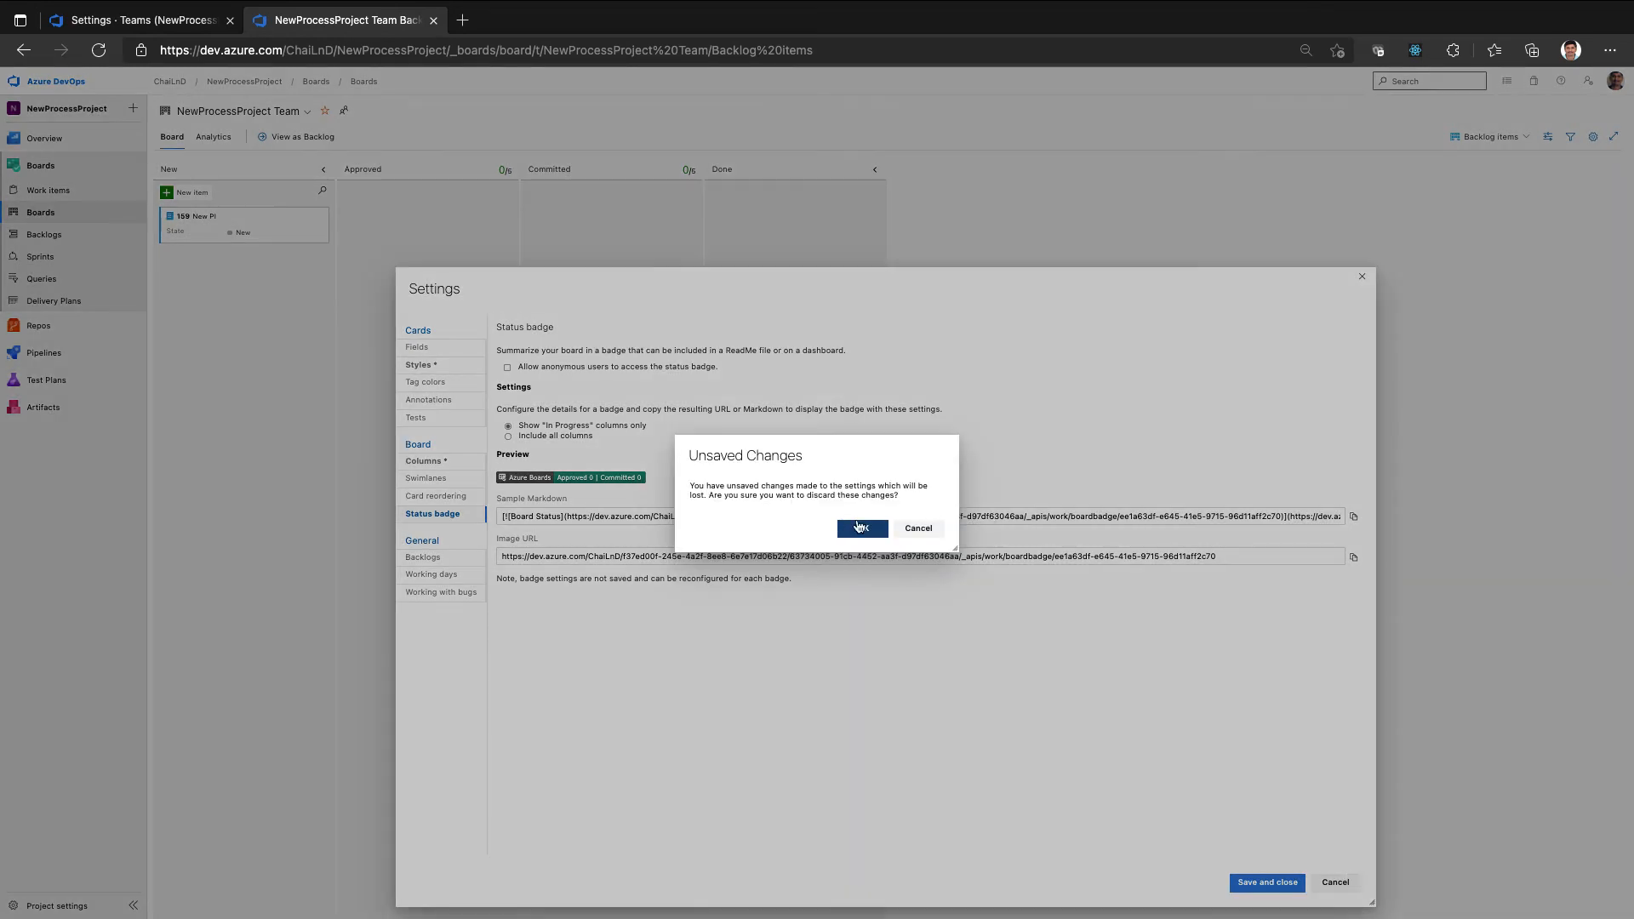
{"action": "left_click", "coordinate": [861, 528]}
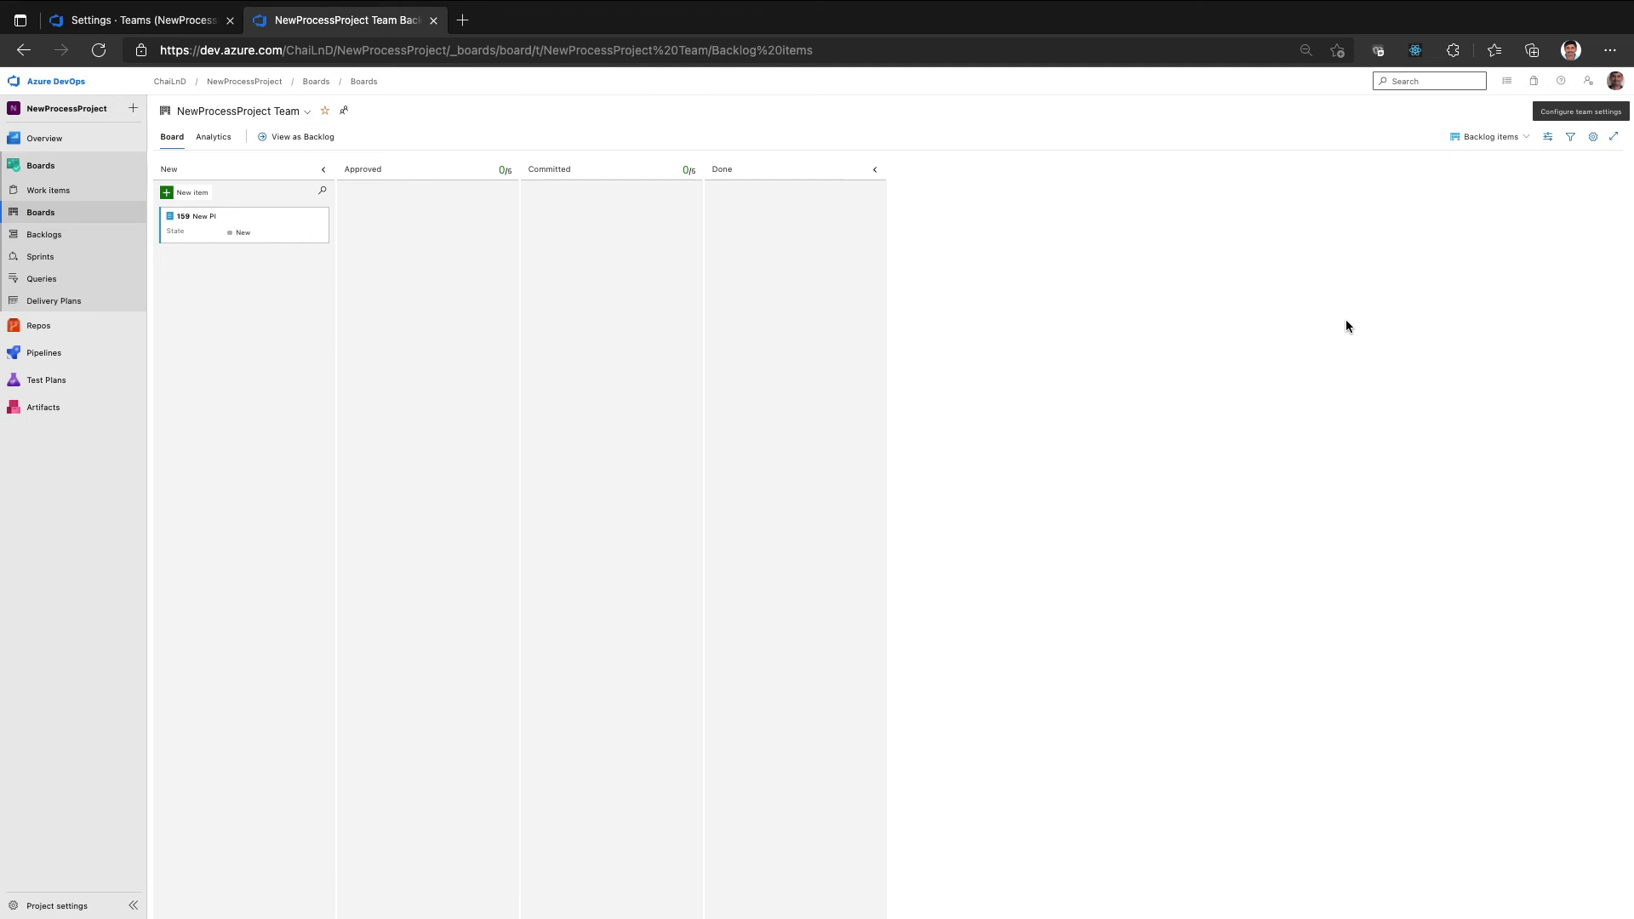
Look through the board's filter options, the team backlog with its team selector, and the Sprint 1 taskboard
{"action": "left_click", "coordinate": [1574, 138]}
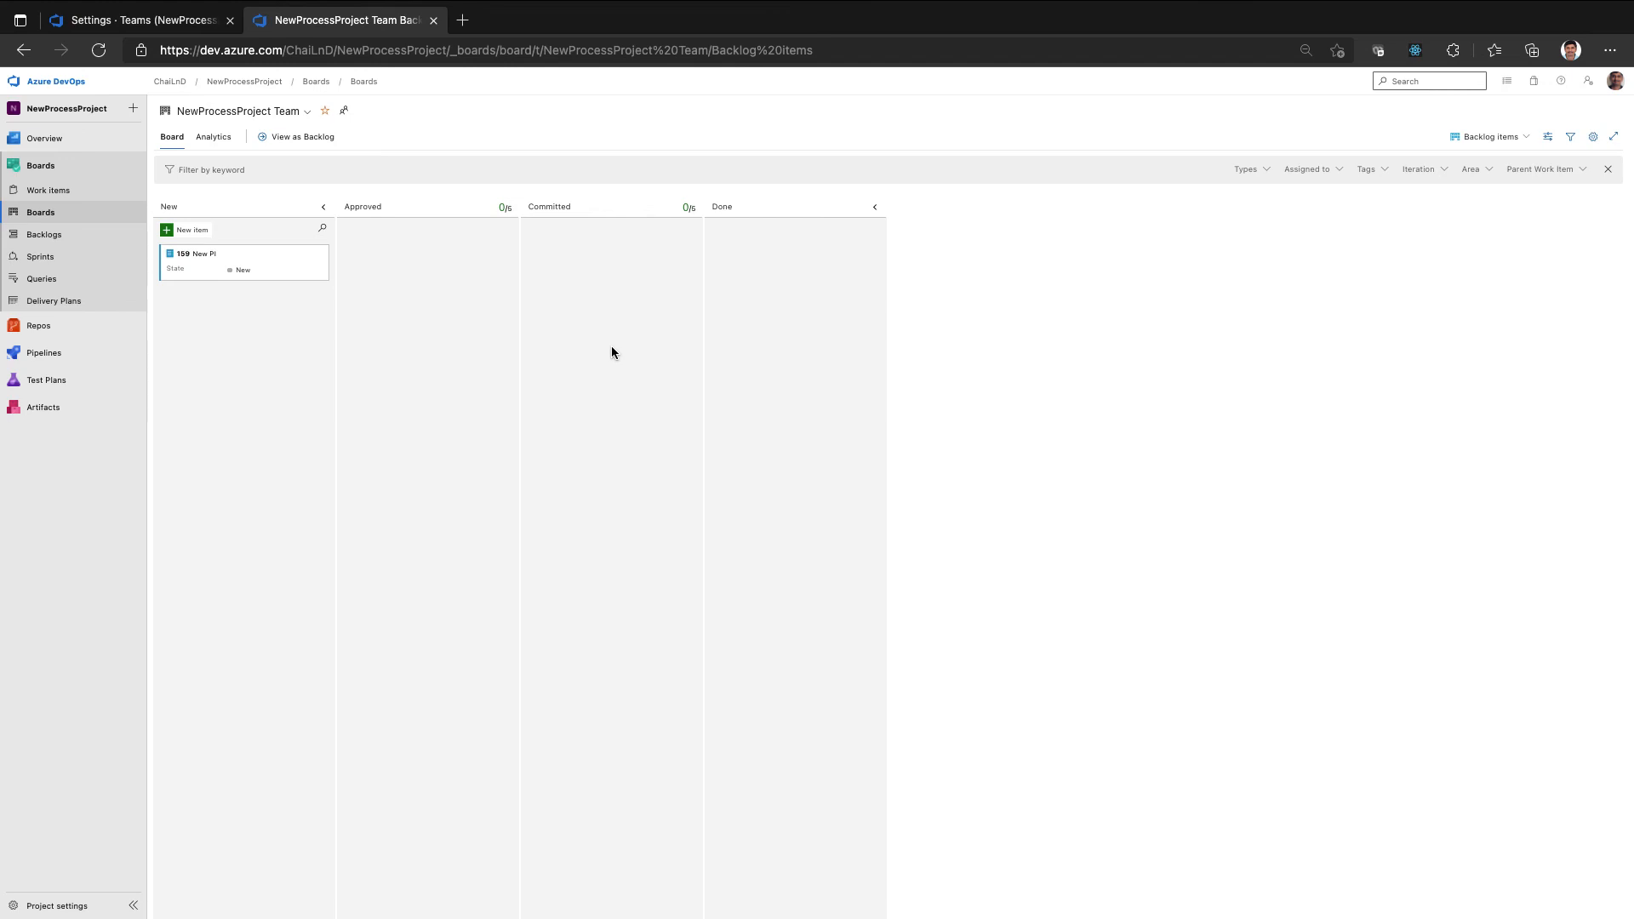
{"action": "left_click", "coordinate": [68, 237]}
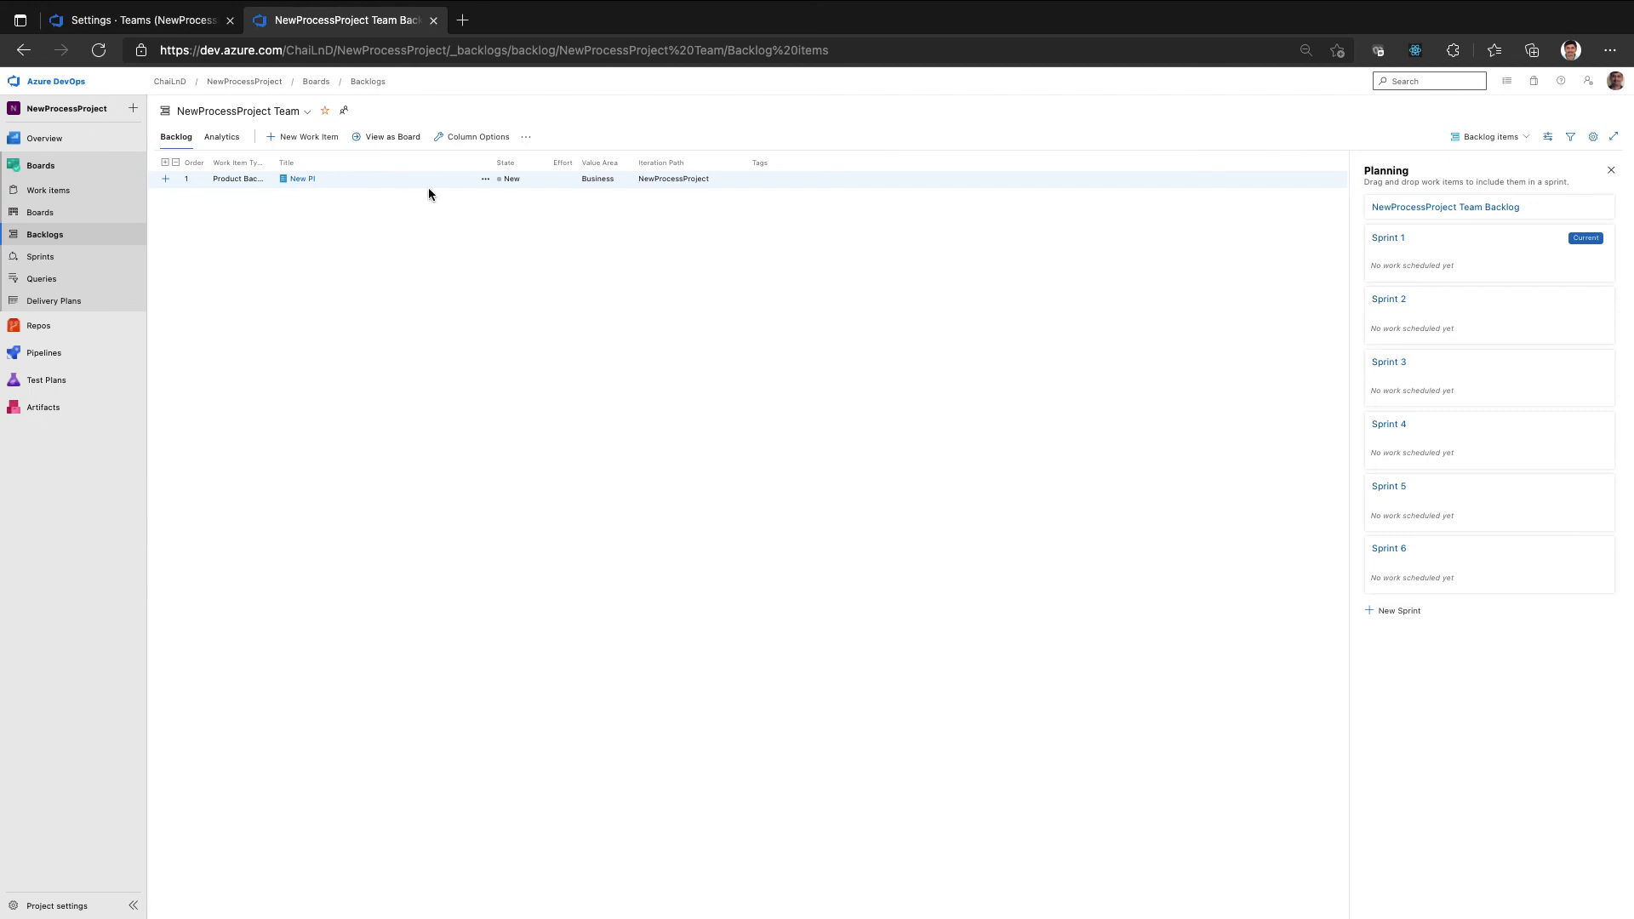
{"action": "left_click", "coordinate": [281, 111]}
{"action": "left_click", "coordinate": [468, 391]}
{"action": "left_click", "coordinate": [40, 256]}
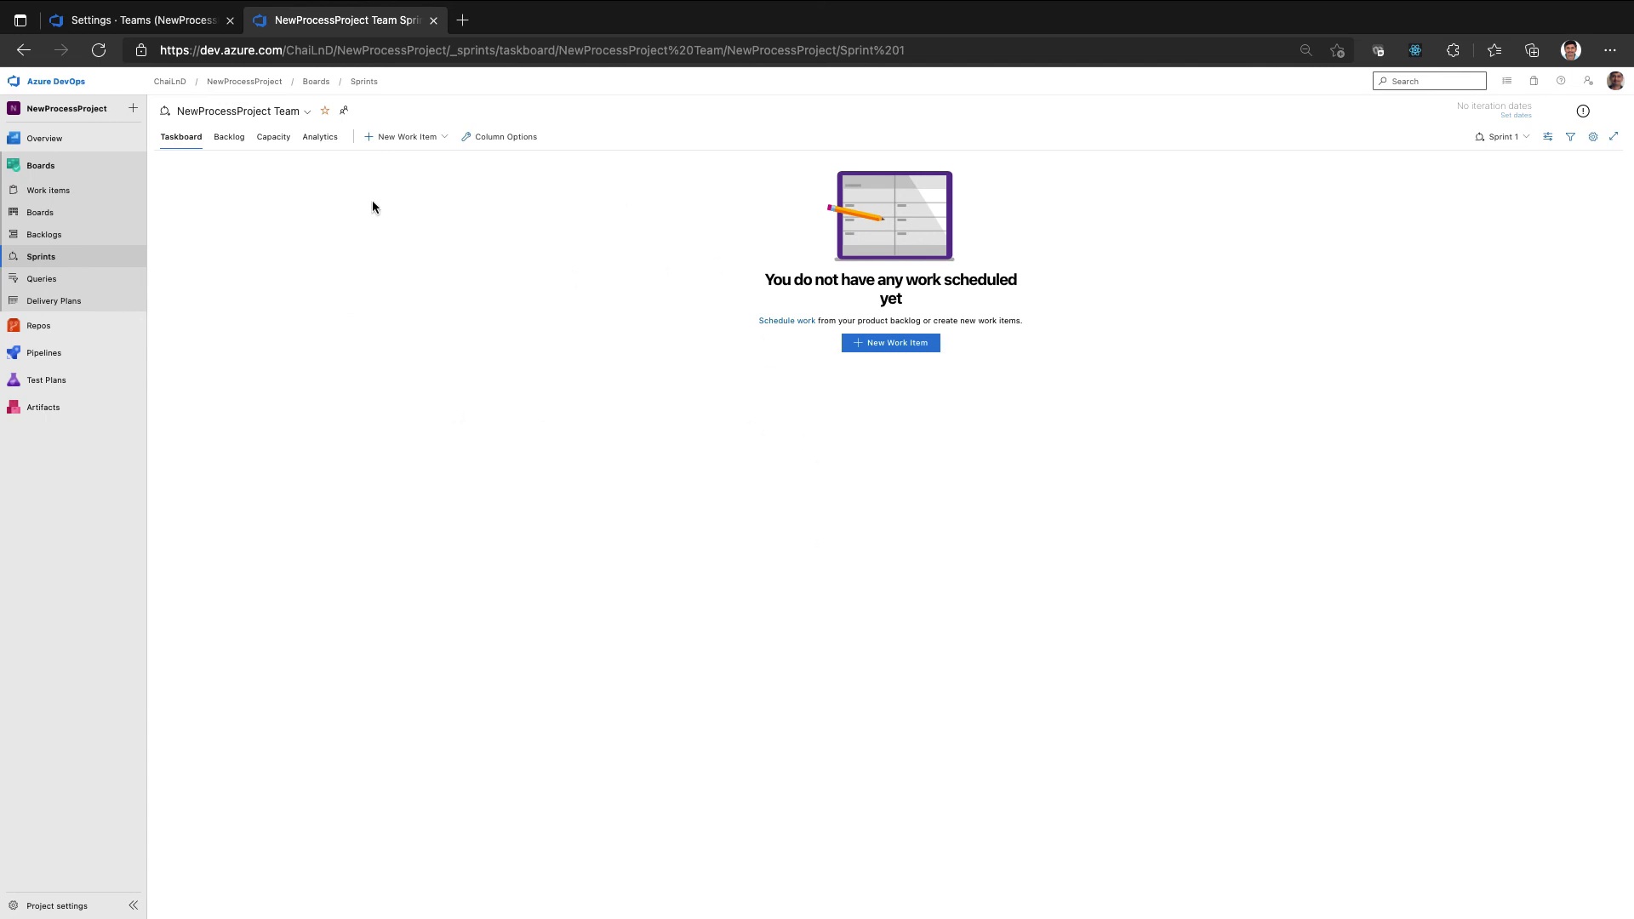
Add a new child Task titled "Task 1" to the "New PI" product backlog item, and save and close it
{"action": "left_click", "coordinate": [49, 194]}
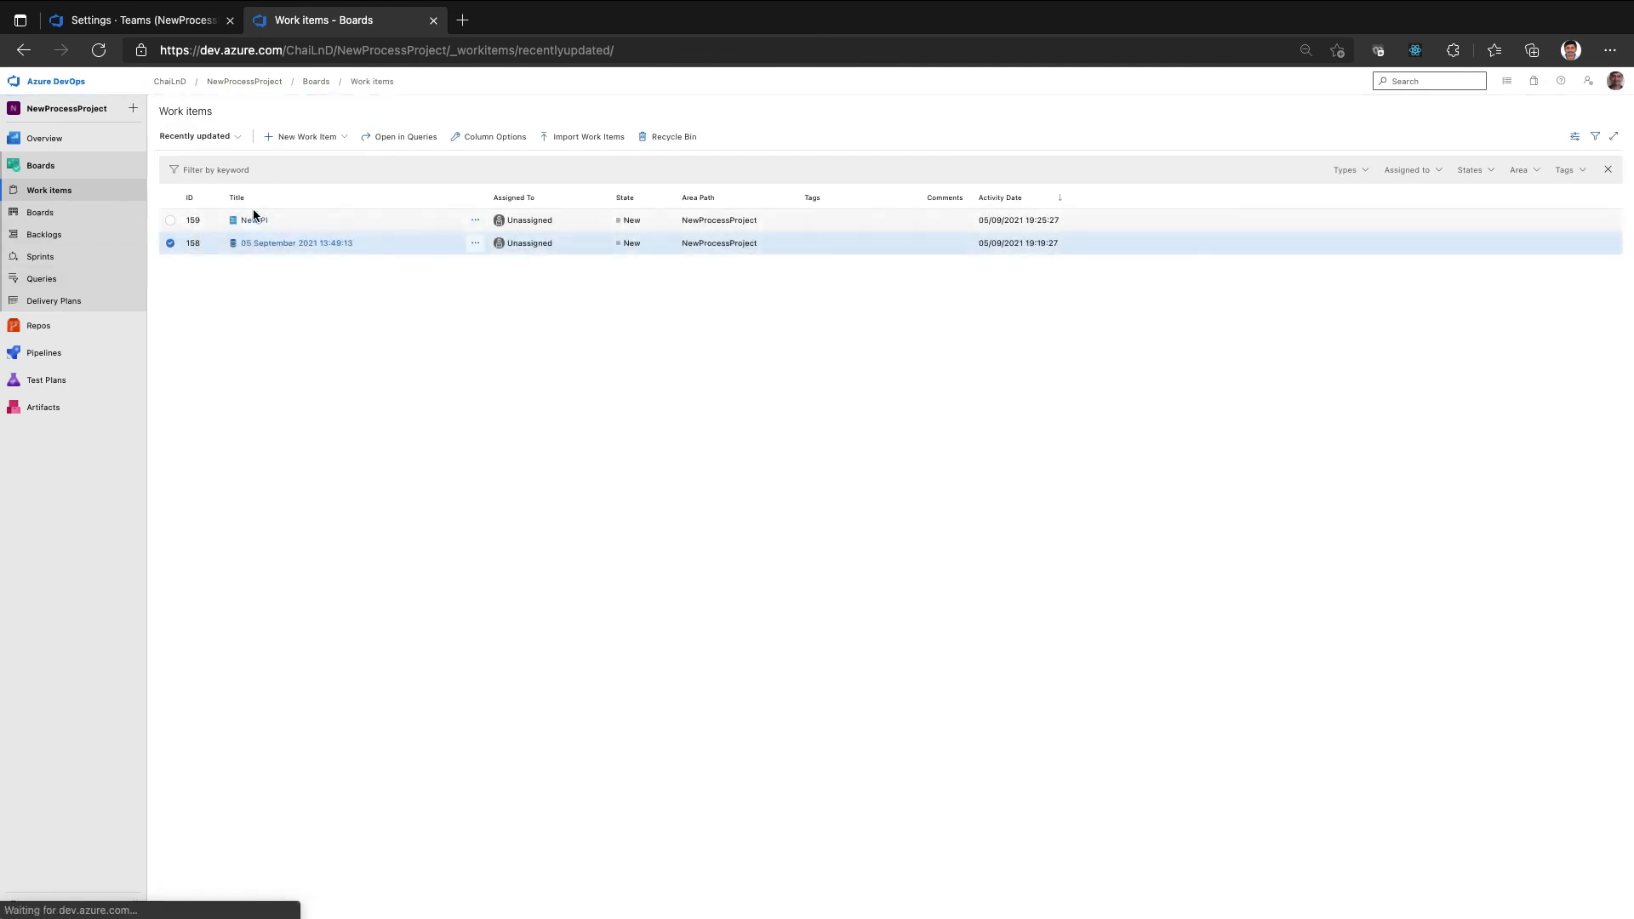
{"action": "left_click", "coordinate": [255, 221]}
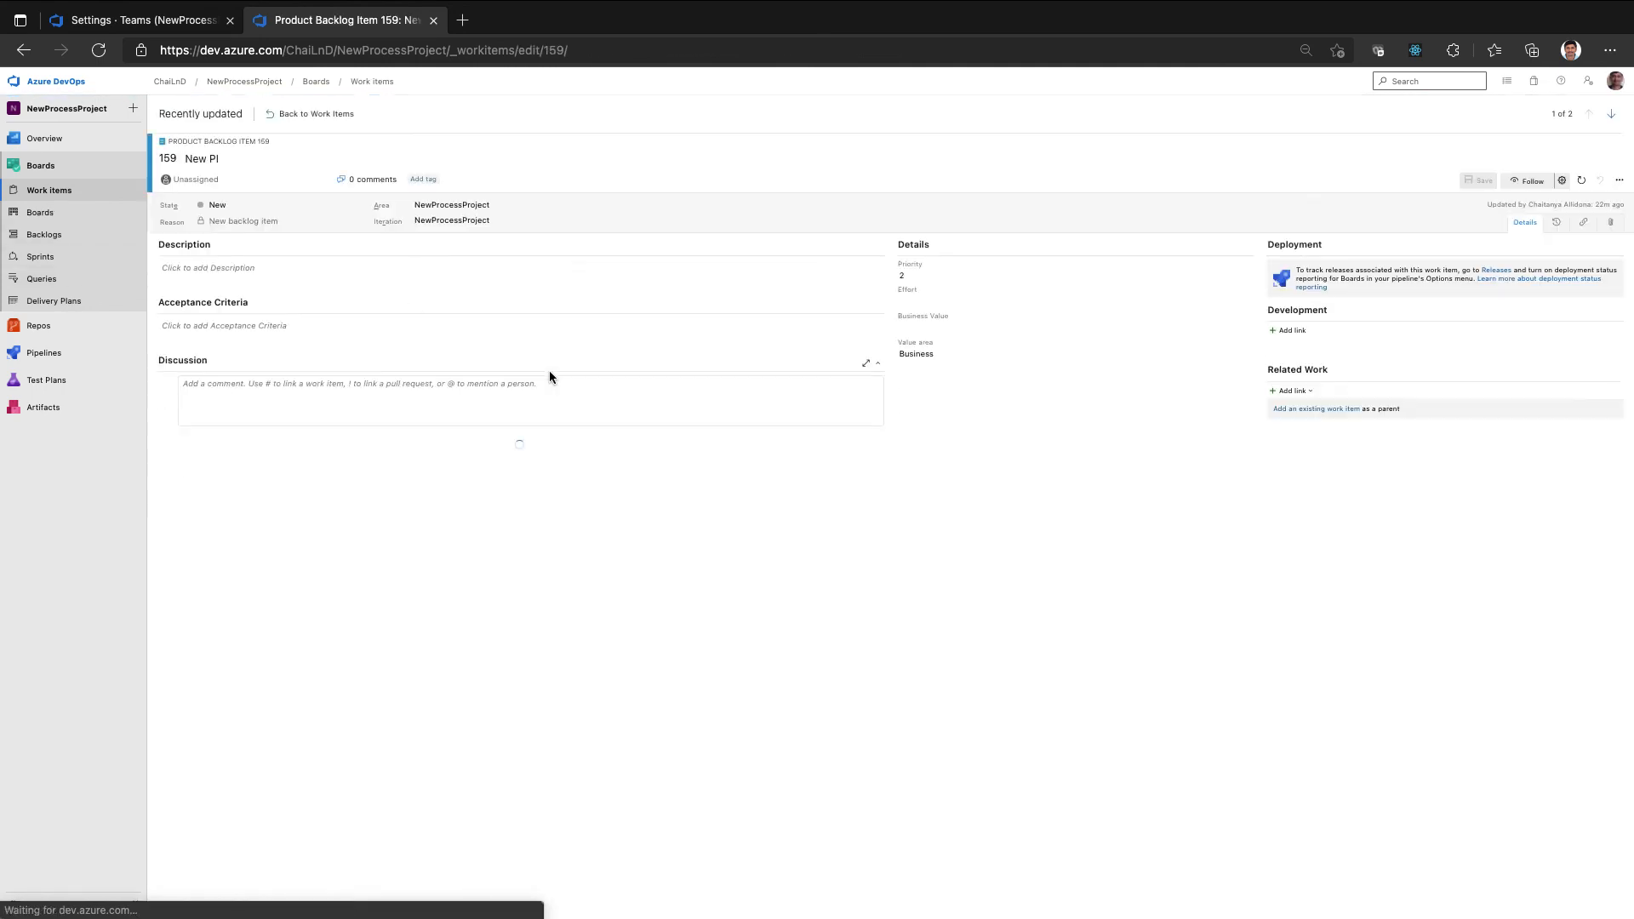
{"action": "left_click", "coordinate": [1294, 401]}
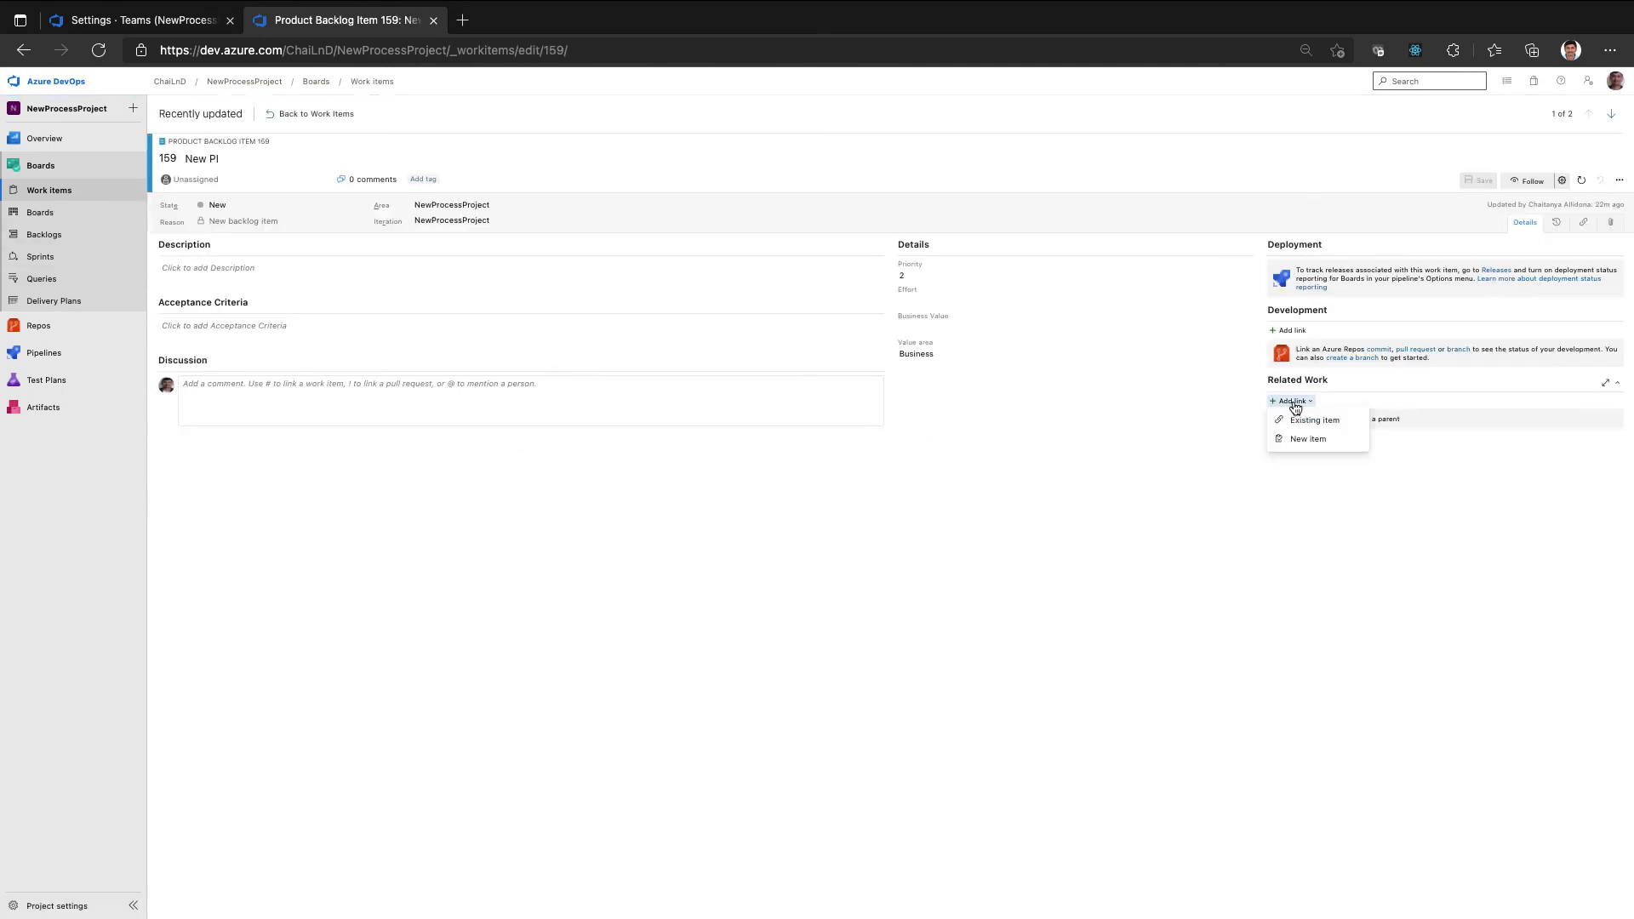
{"action": "left_click", "coordinate": [1311, 442]}
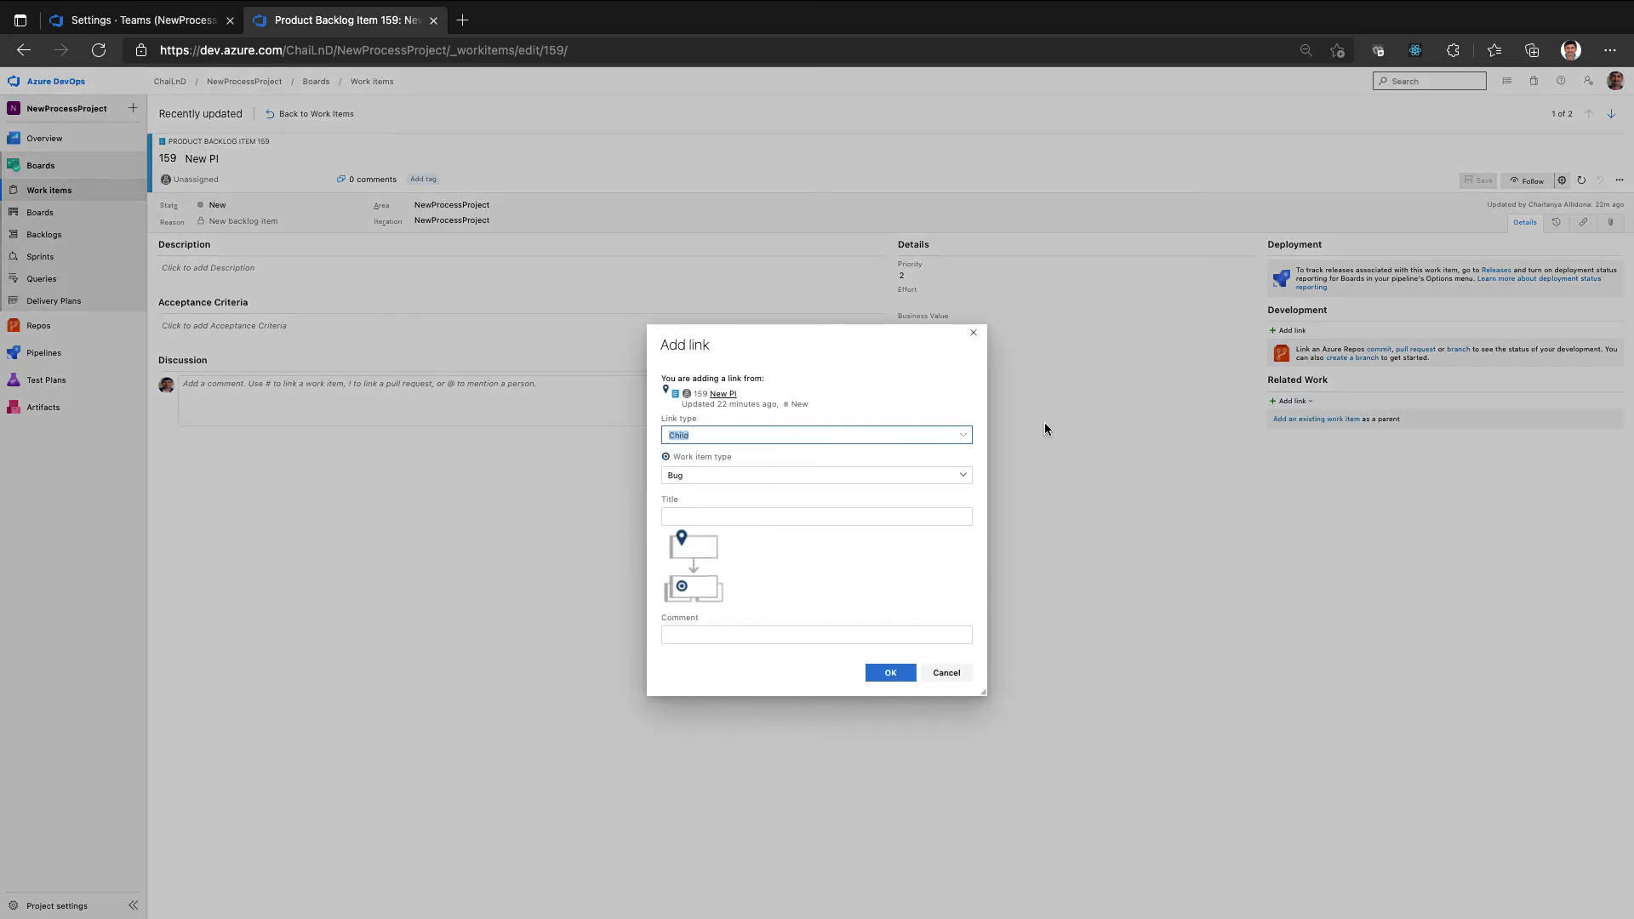
{"action": "left_click", "coordinate": [965, 482]}
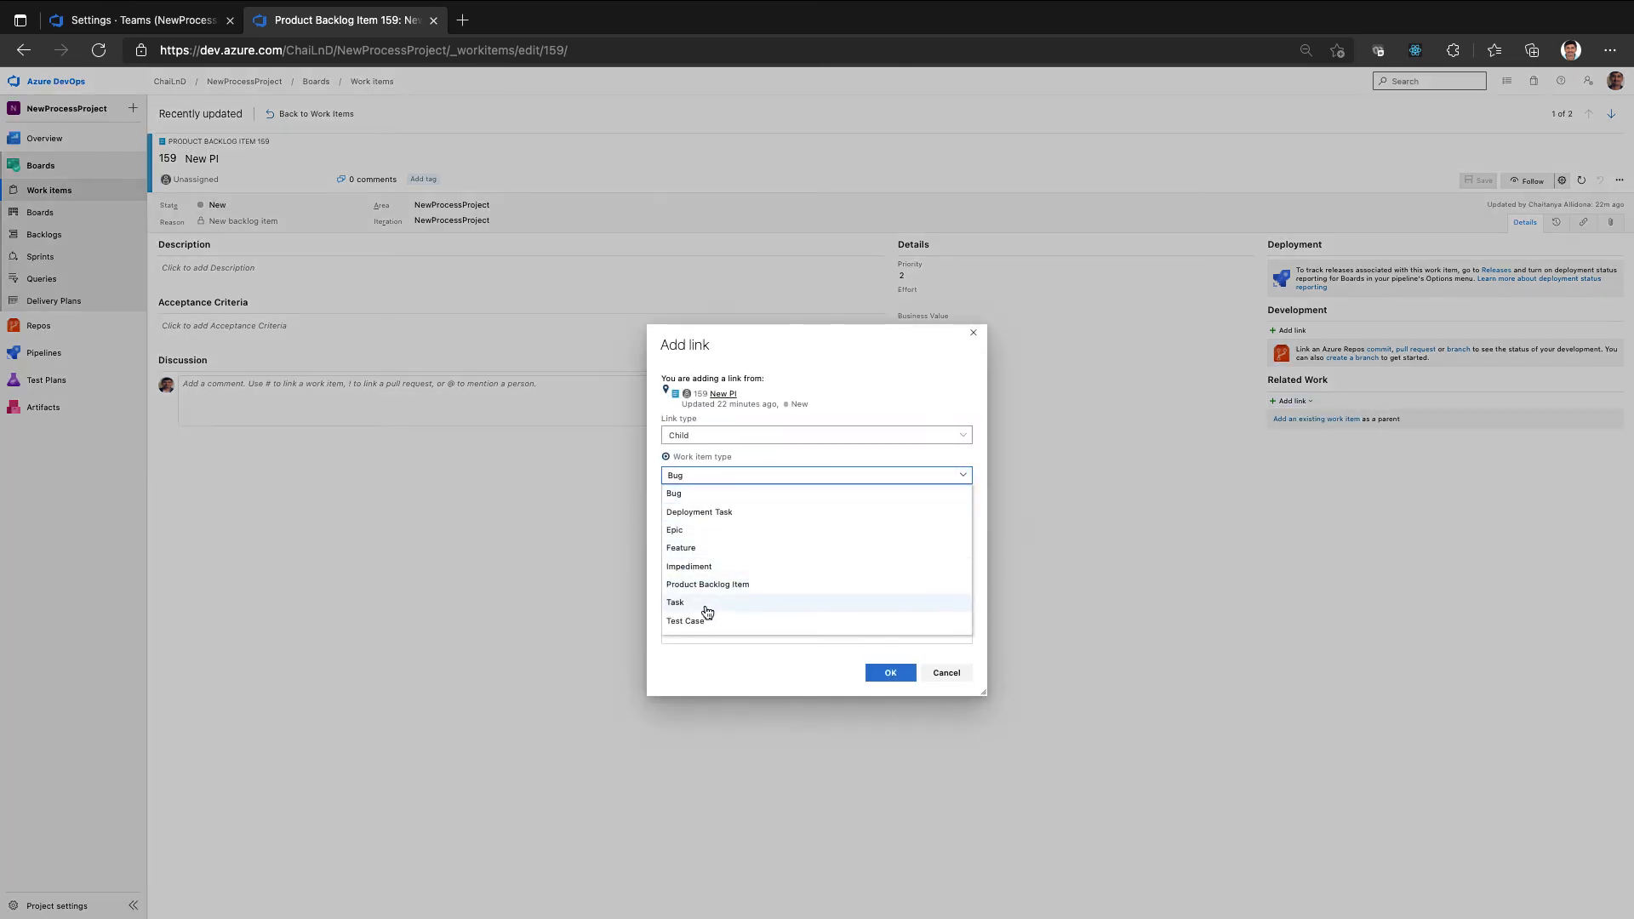
{"action": "left_click", "coordinate": [703, 607]}
{"action": "left_click", "coordinate": [714, 511]}
{"action": "type", "text": "Task 1"}
{"action": "left_click", "coordinate": [889, 674]}
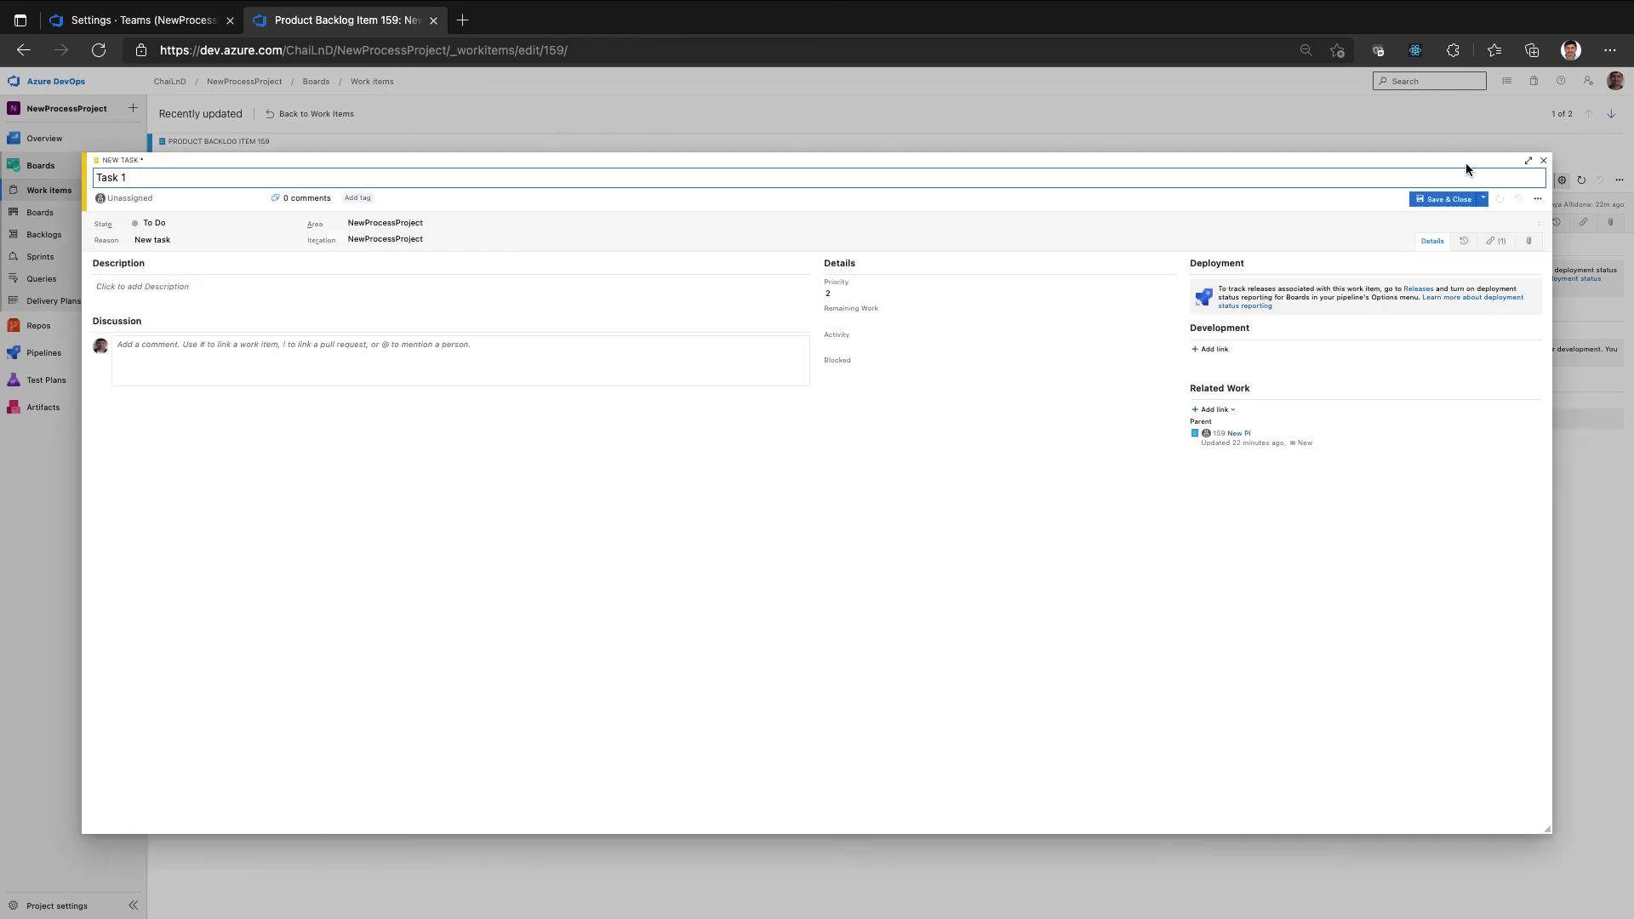
{"action": "left_click", "coordinate": [1441, 201]}
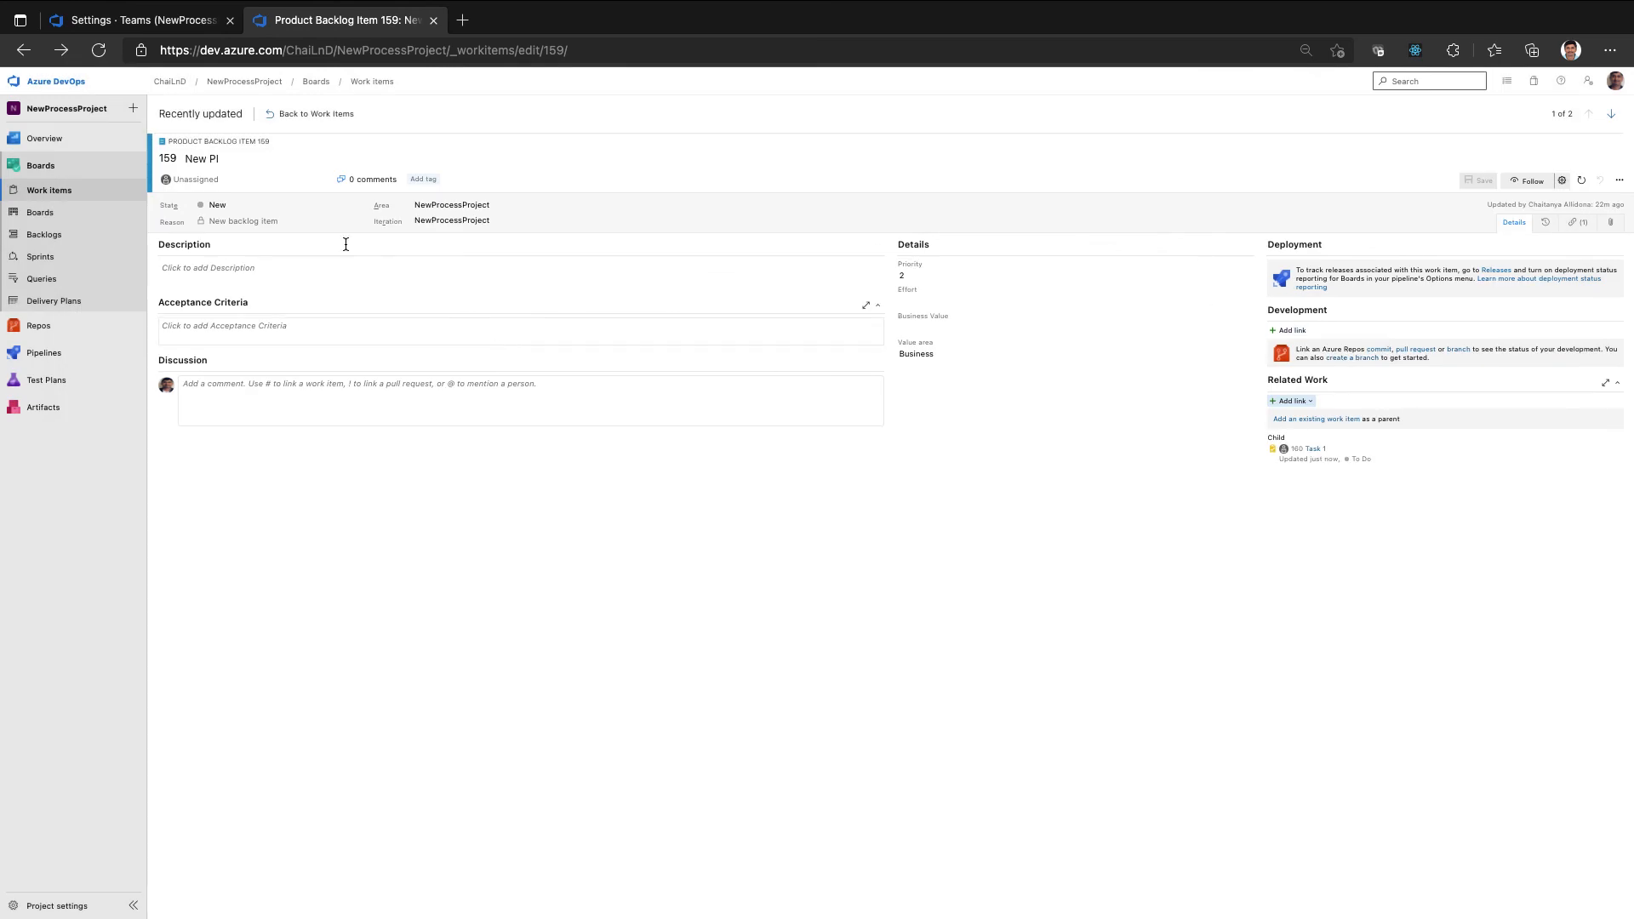
Set the iteration of the "New PI" backlog item to Sprint 1 and save the item
{"action": "left_click", "coordinate": [546, 218]}
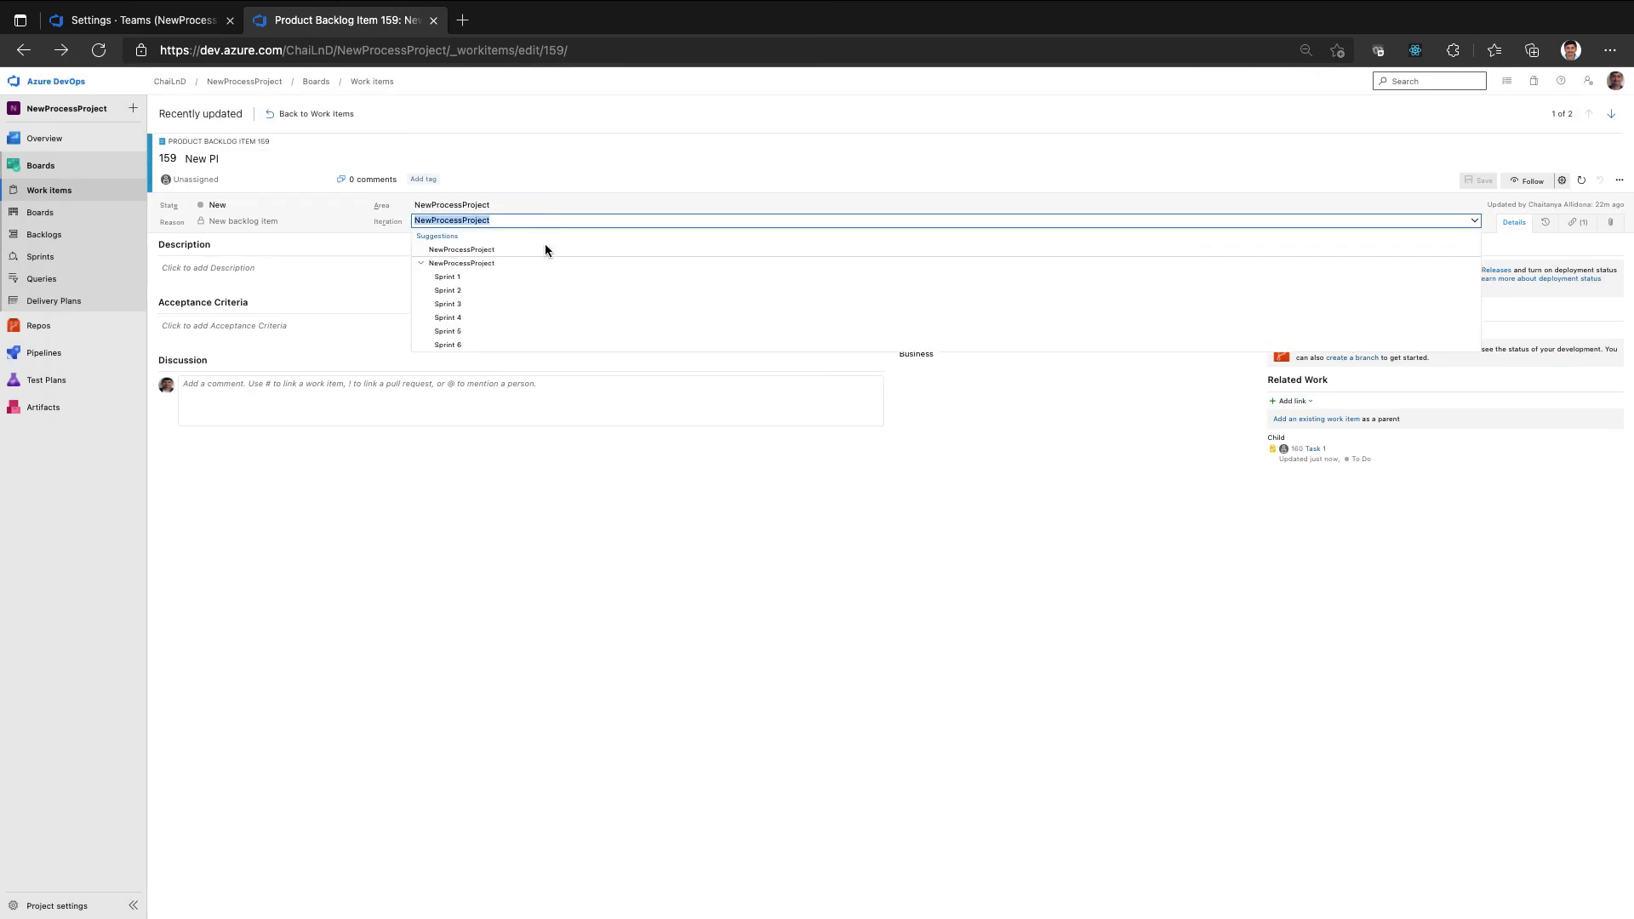
{"action": "left_click", "coordinate": [492, 277]}
{"action": "left_click", "coordinate": [1466, 181]}
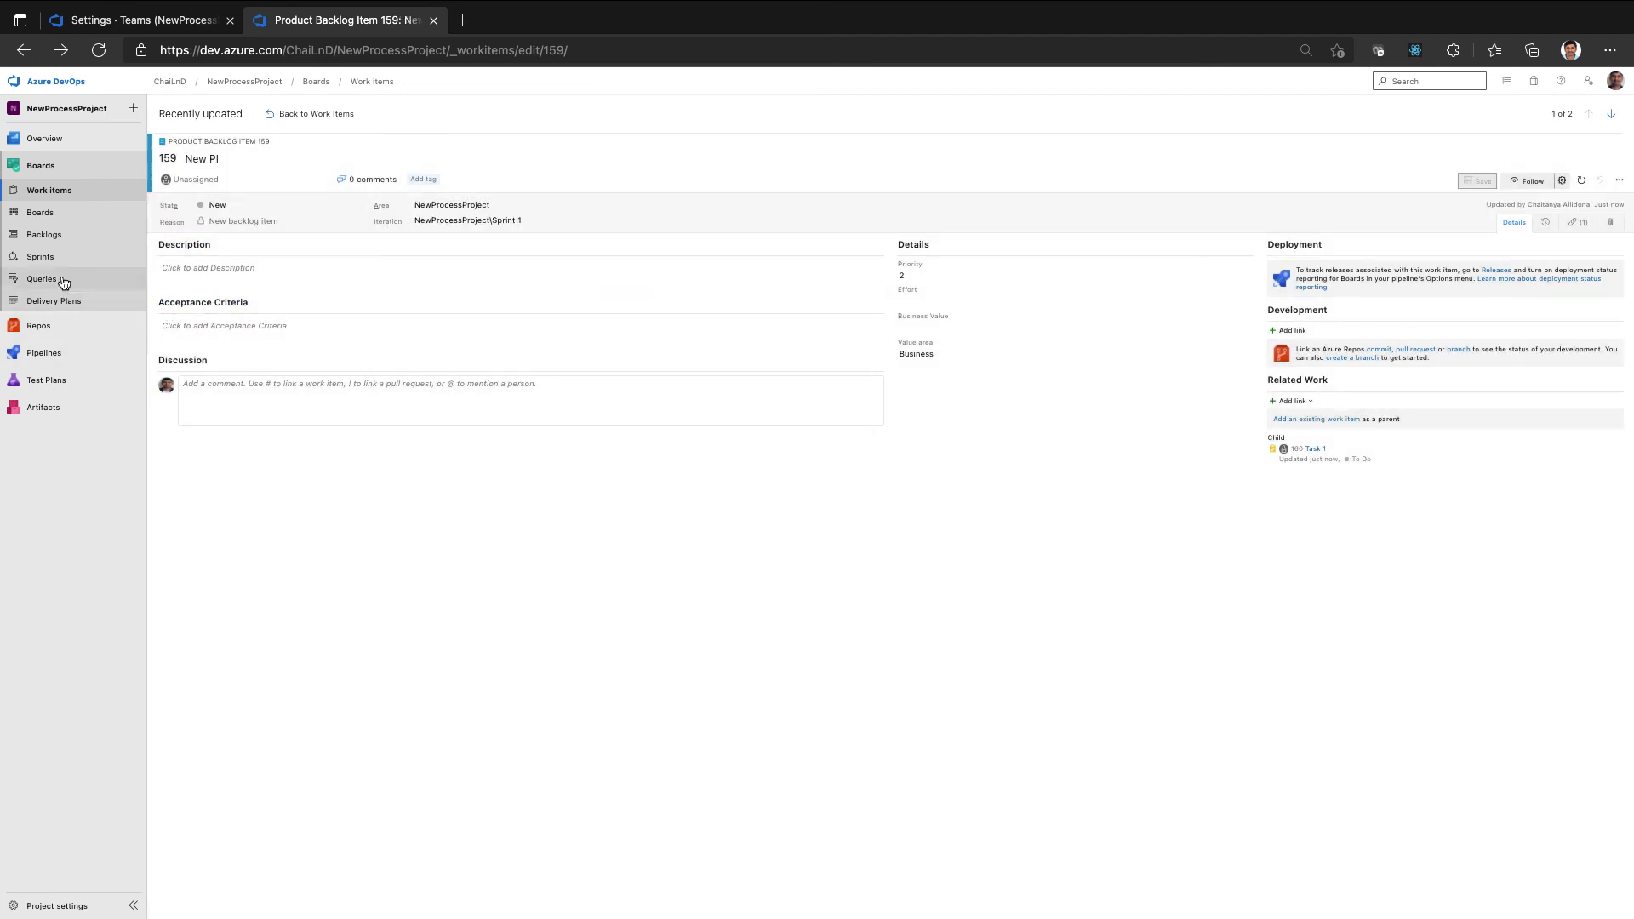
View the team's Sprint 1 taskboard and check the list of sprints available to it
{"action": "left_click", "coordinate": [58, 256]}
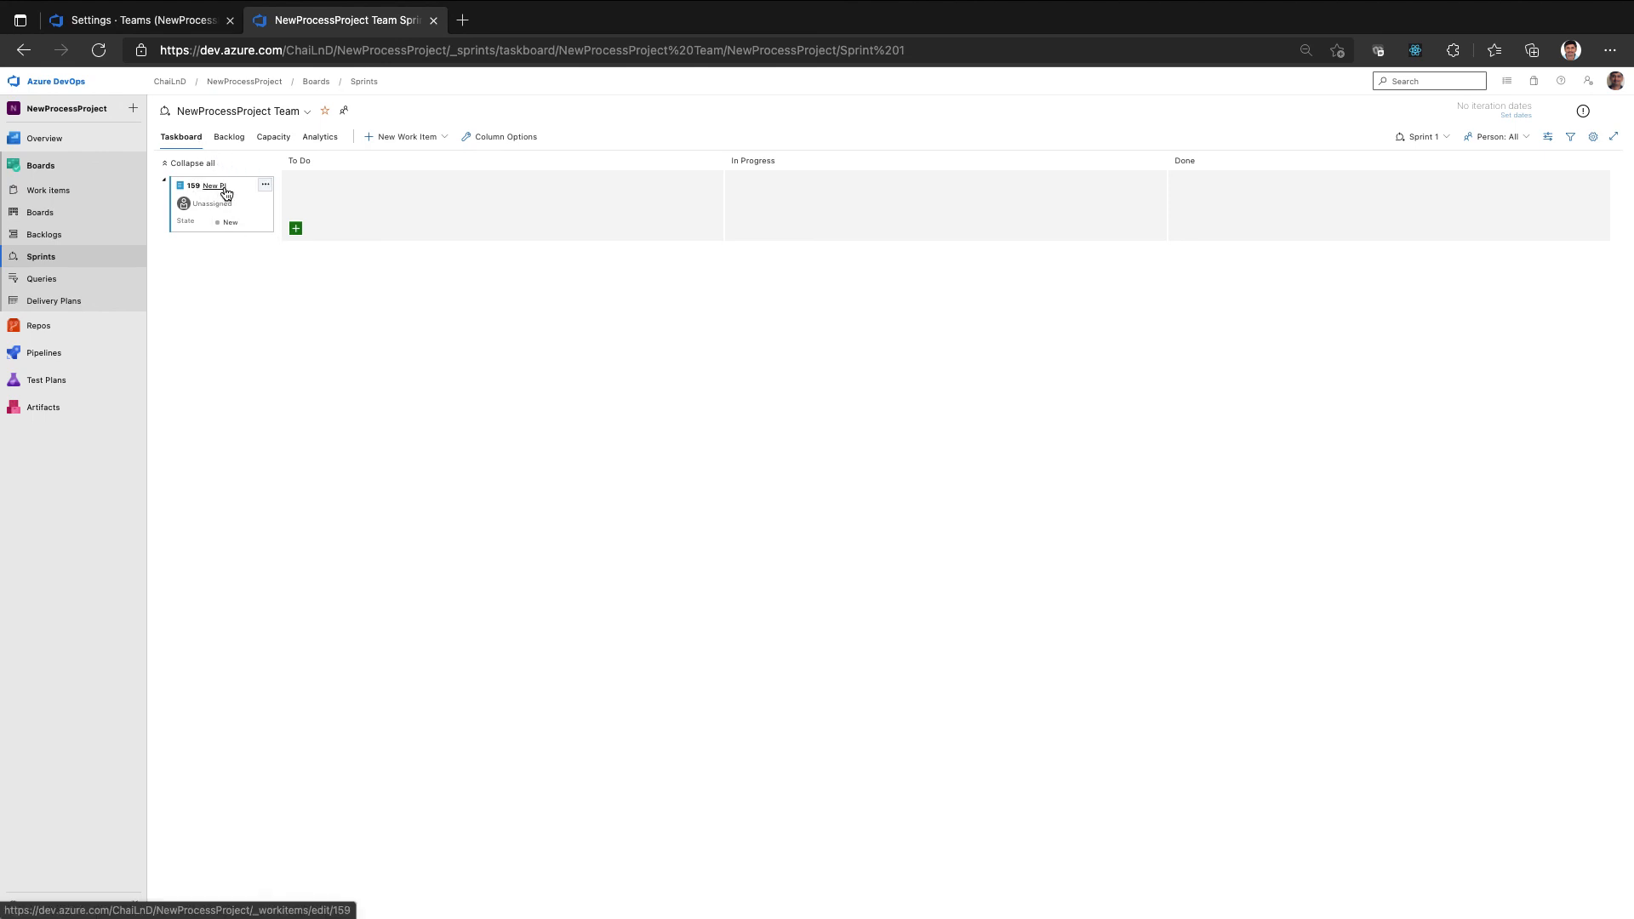
{"action": "left_click", "coordinate": [1415, 138]}
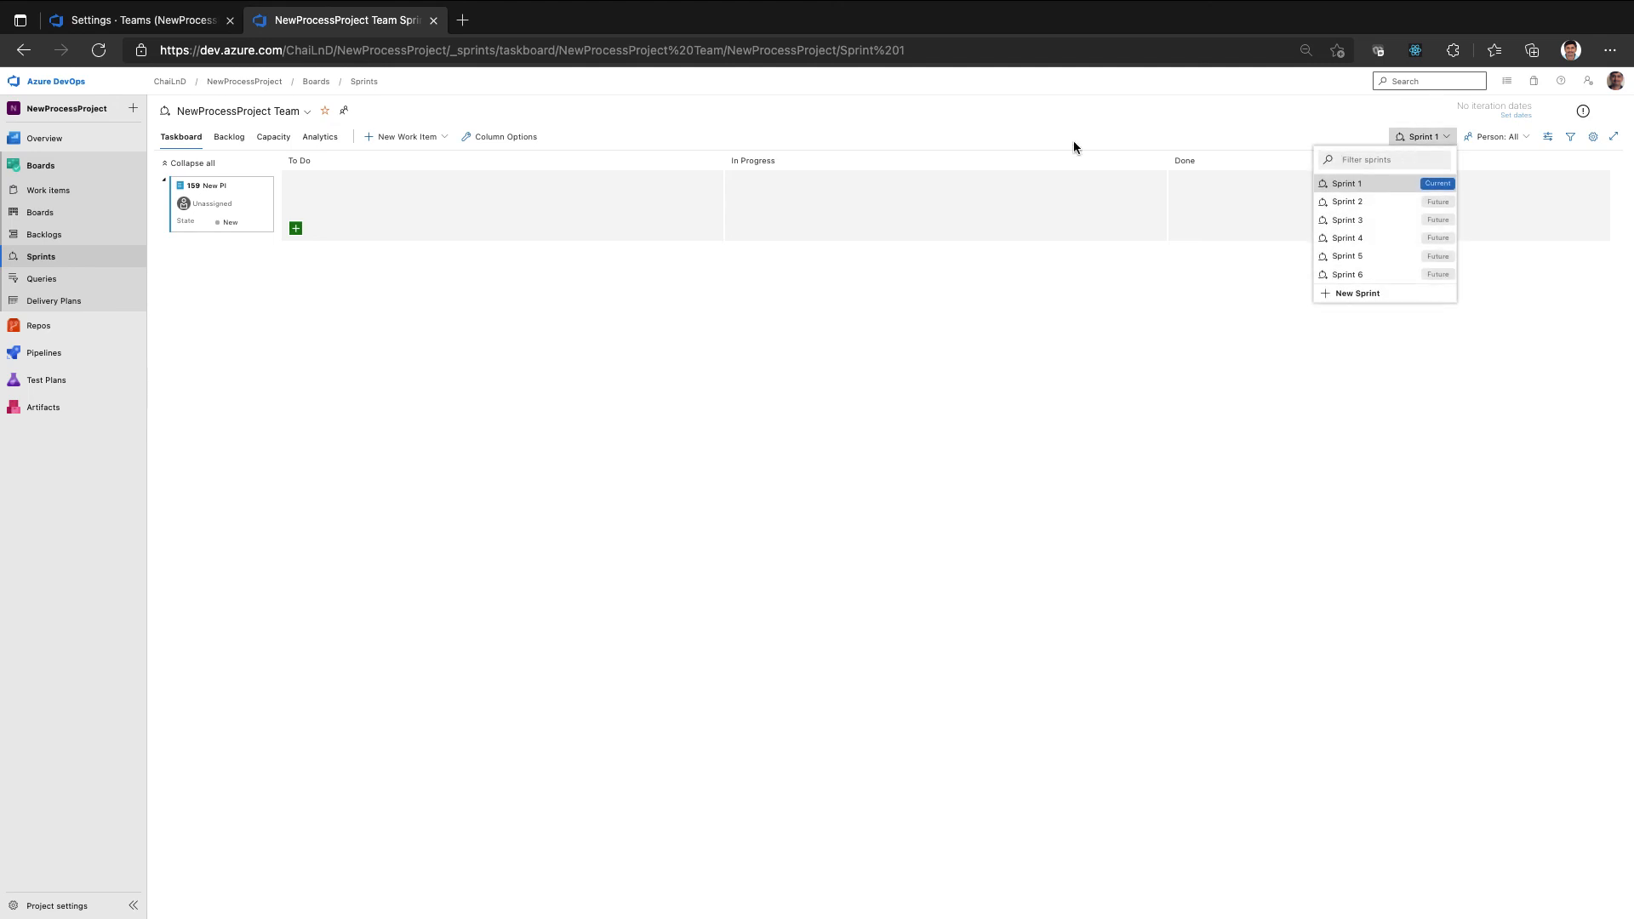
{"action": "left_click", "coordinate": [676, 362]}
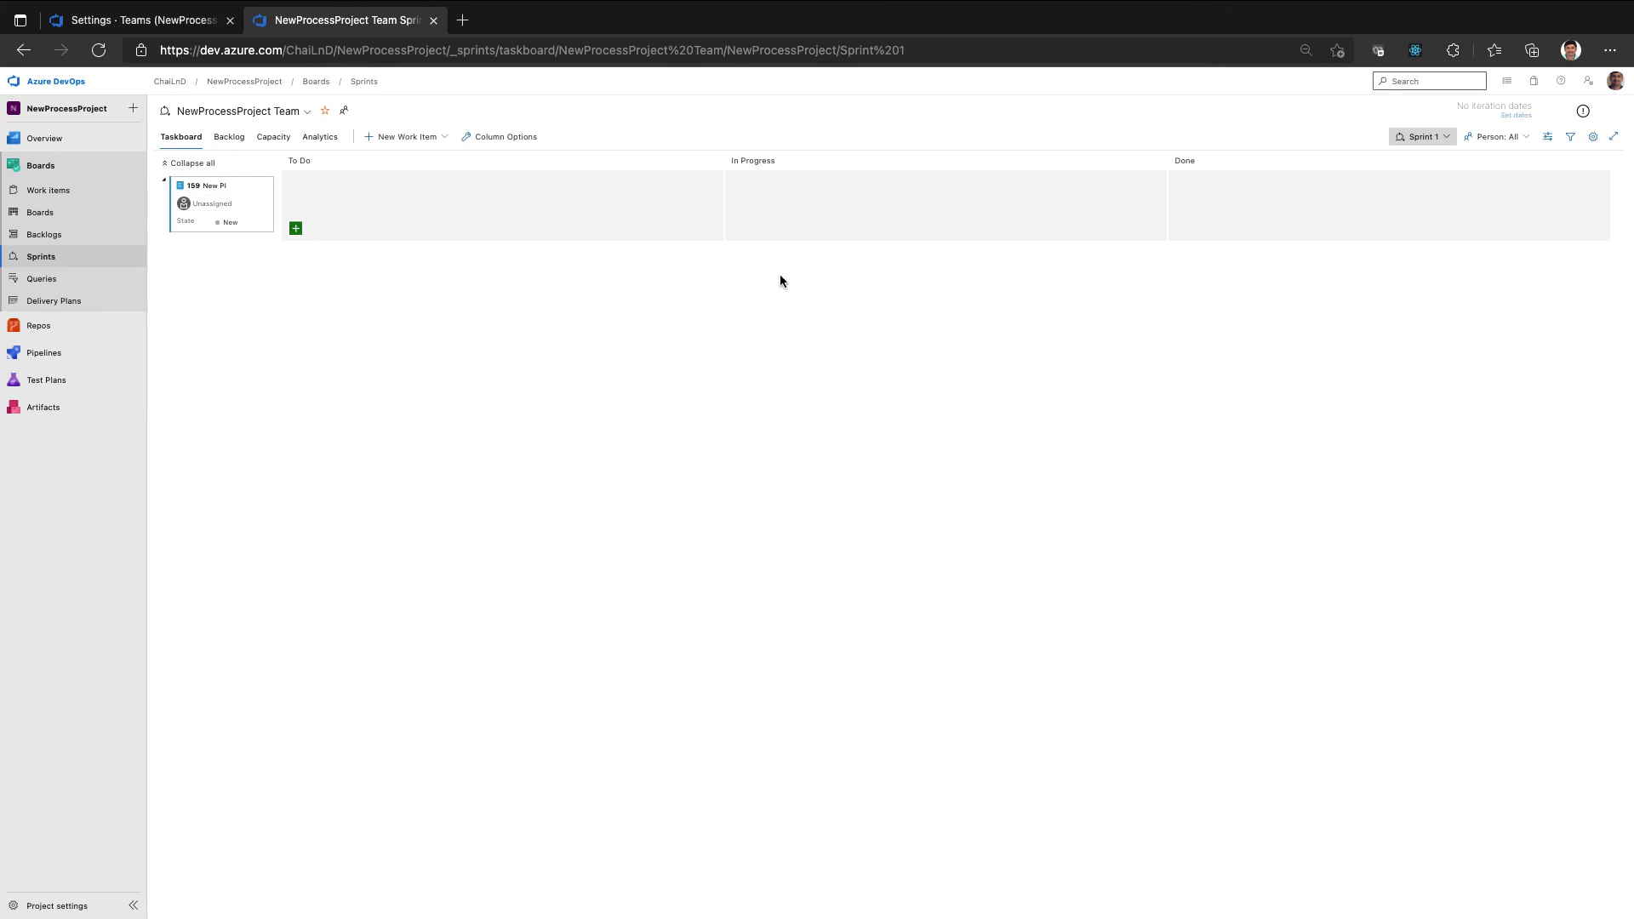
Review the taskboard's card field and style settings, and close them without saving
{"action": "left_click", "coordinate": [1593, 137]}
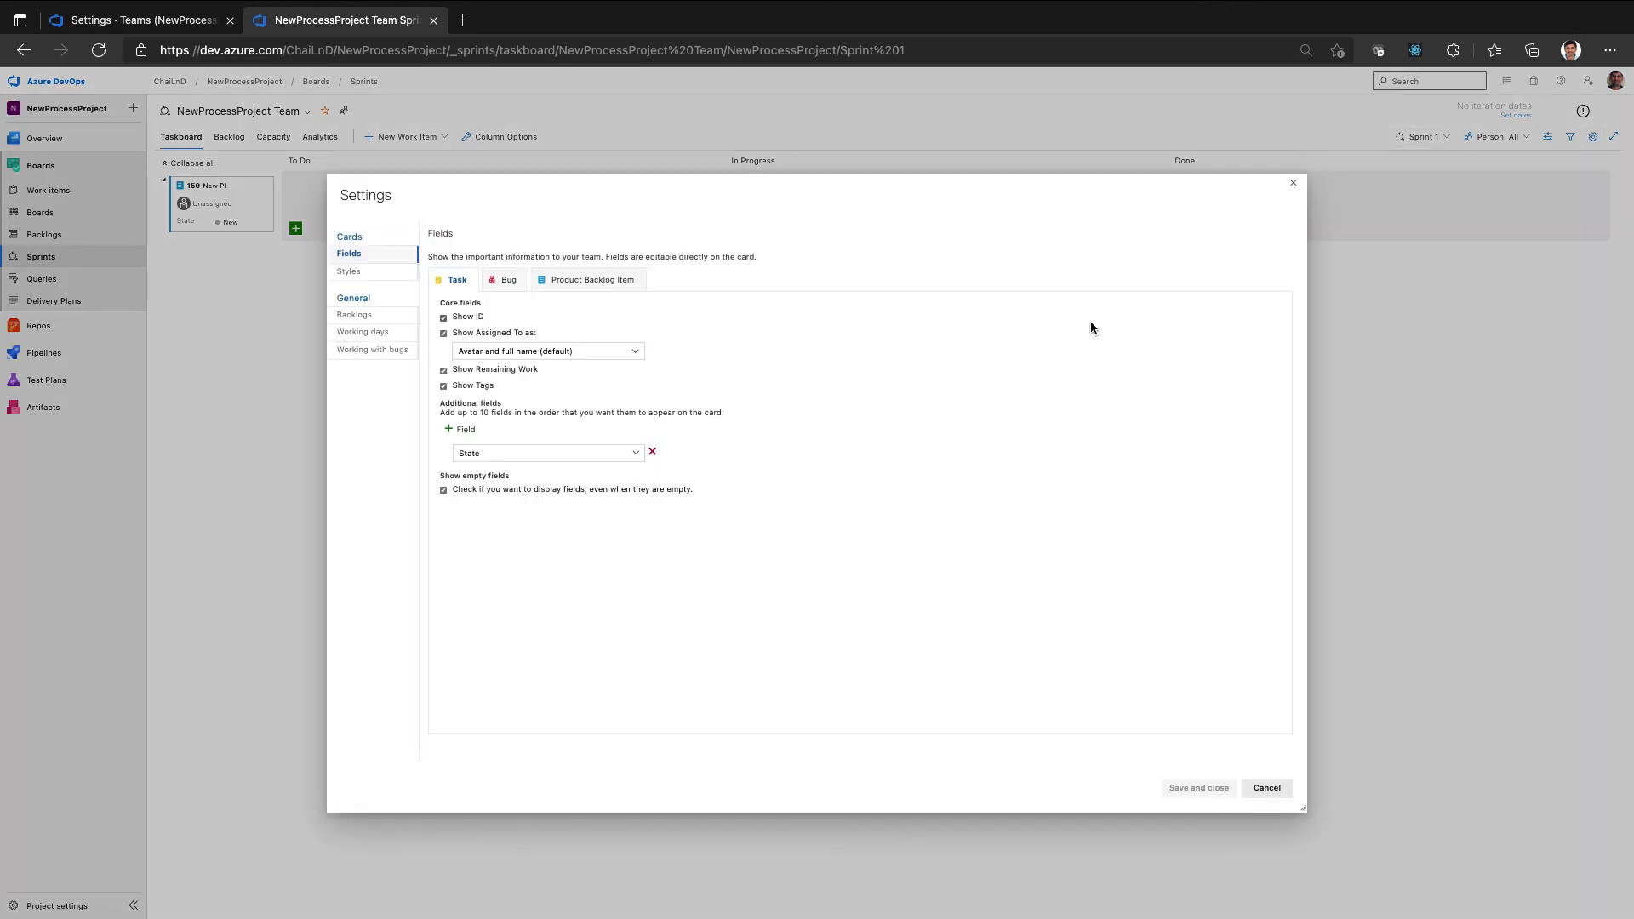
{"action": "left_click", "coordinate": [349, 273]}
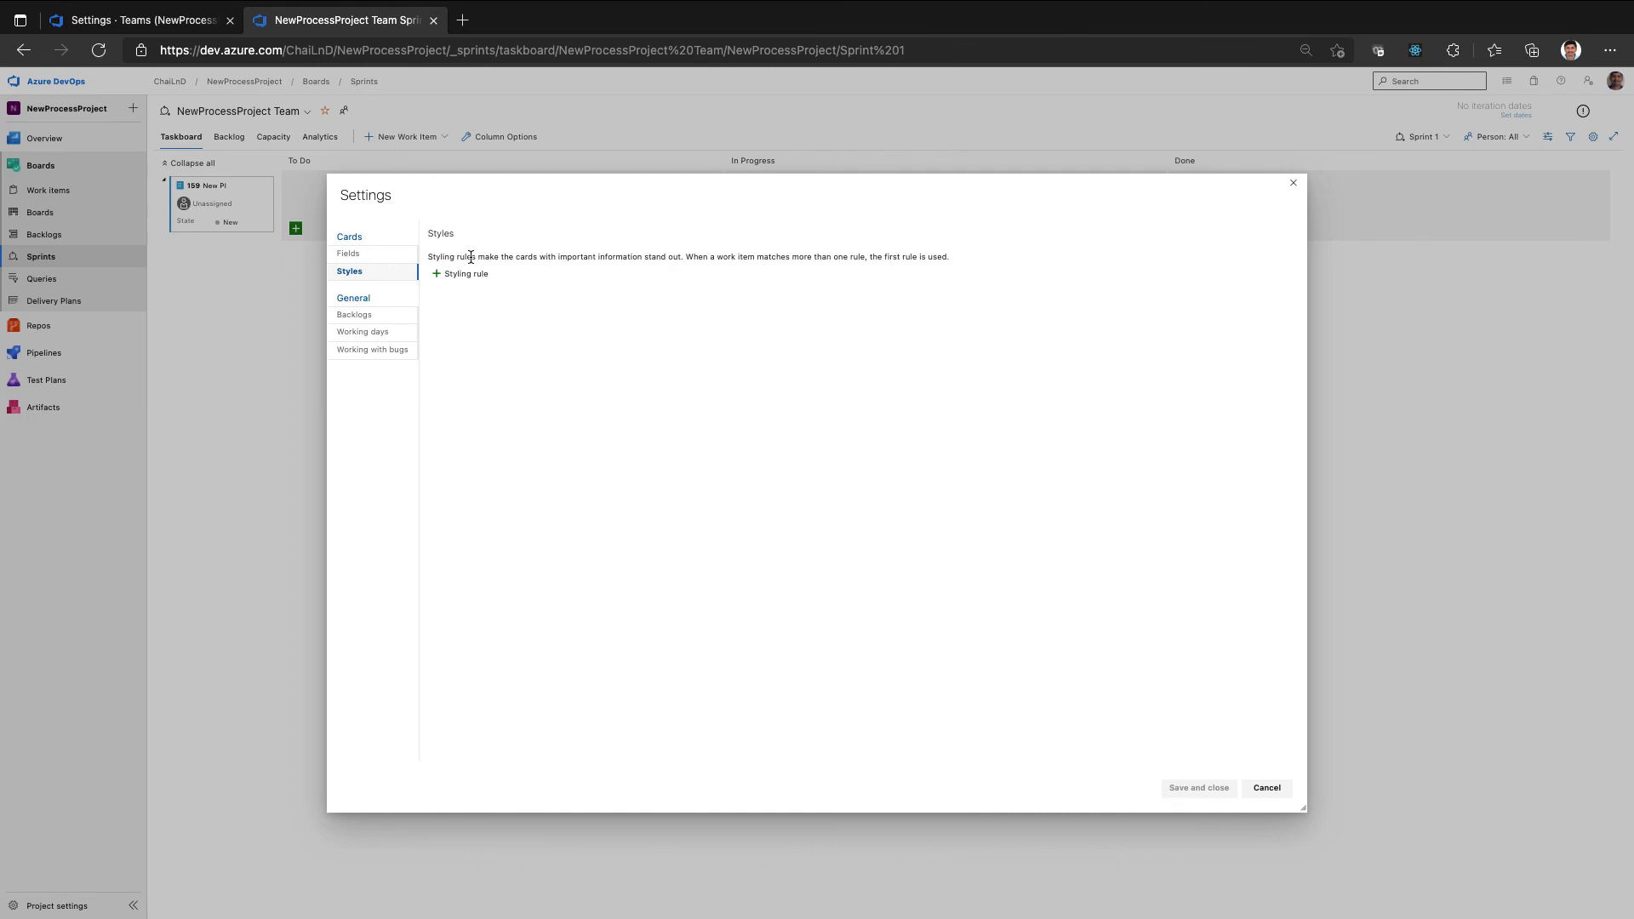
{"action": "left_click", "coordinate": [1267, 788]}
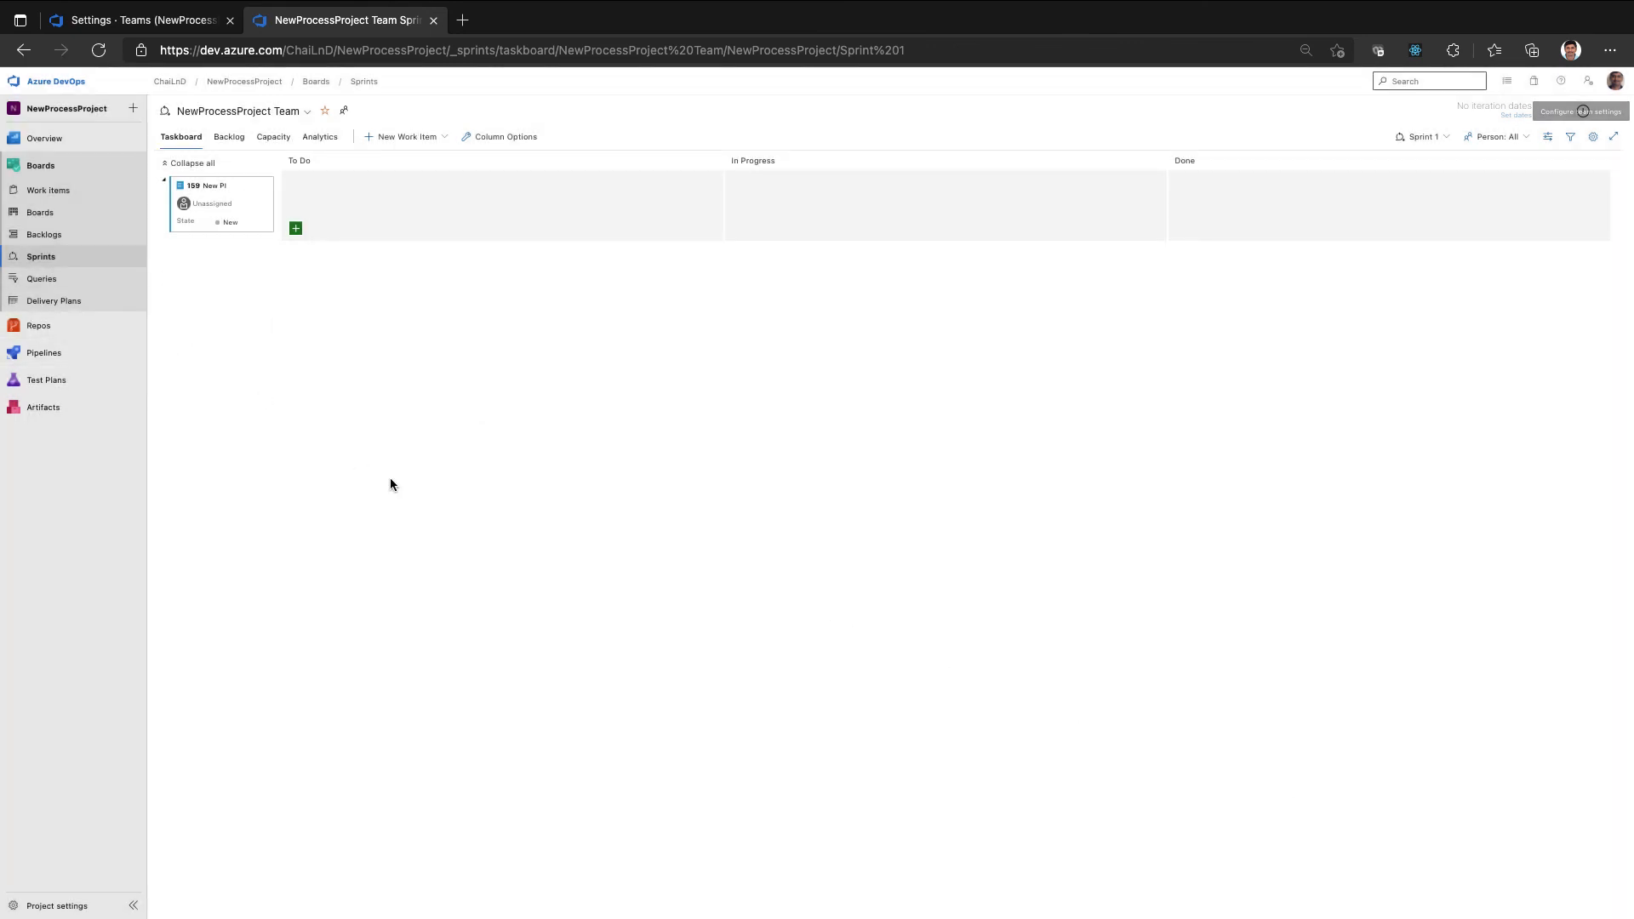
Look through the project's recently updated work items, team board, backlog and Sprint 1 taskboard
{"action": "left_click", "coordinate": [101, 190]}
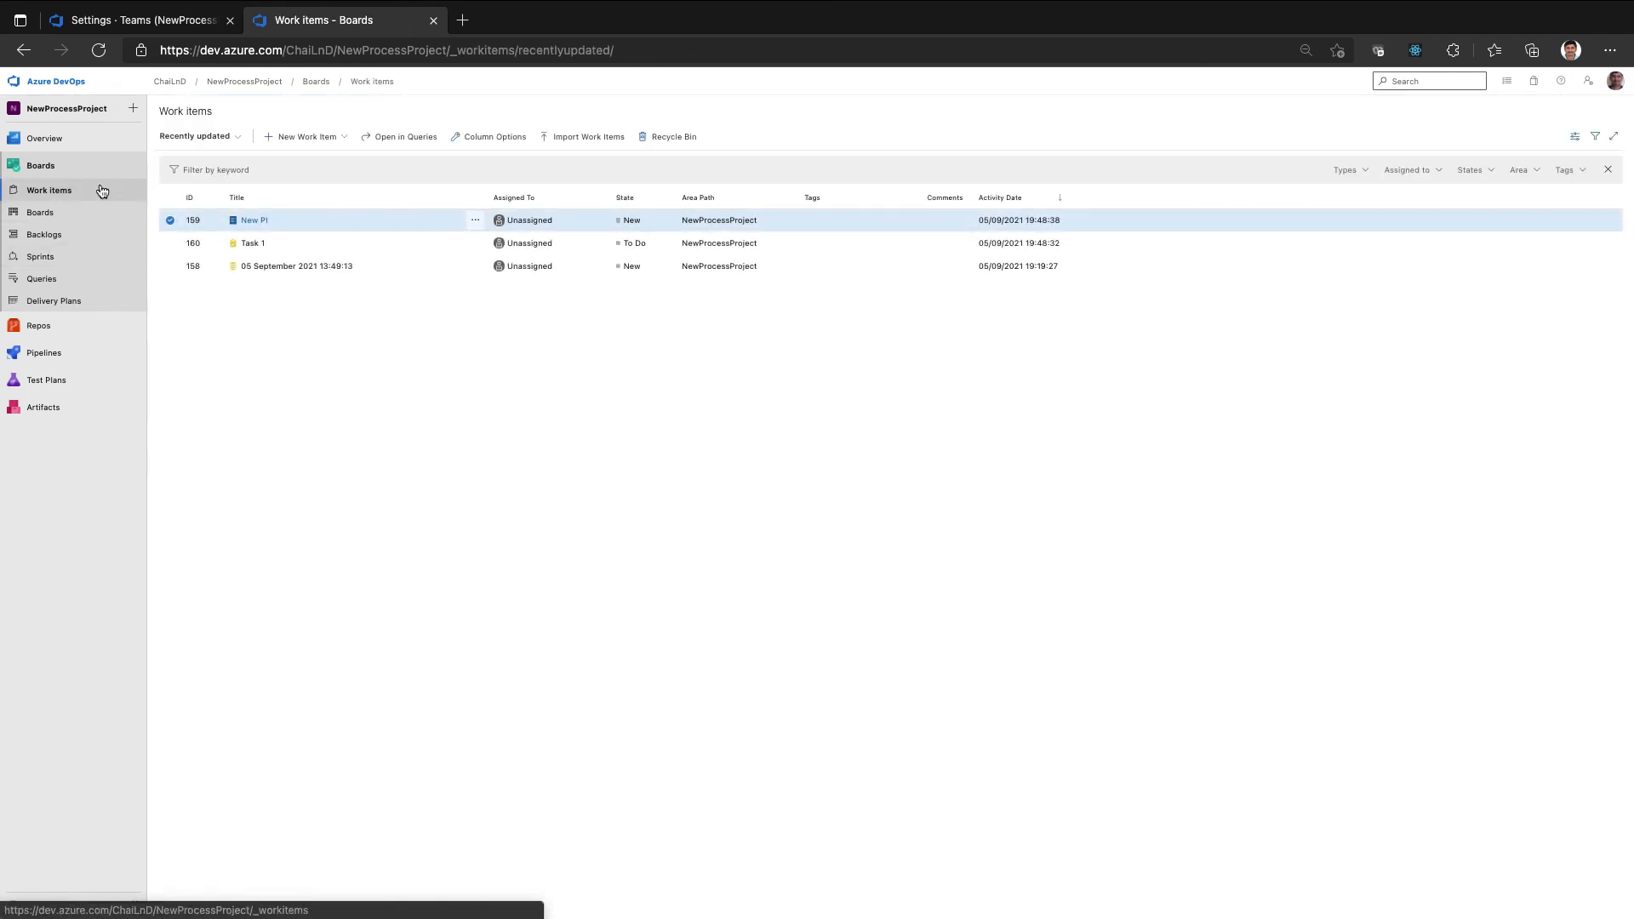
{"action": "left_click", "coordinate": [64, 222]}
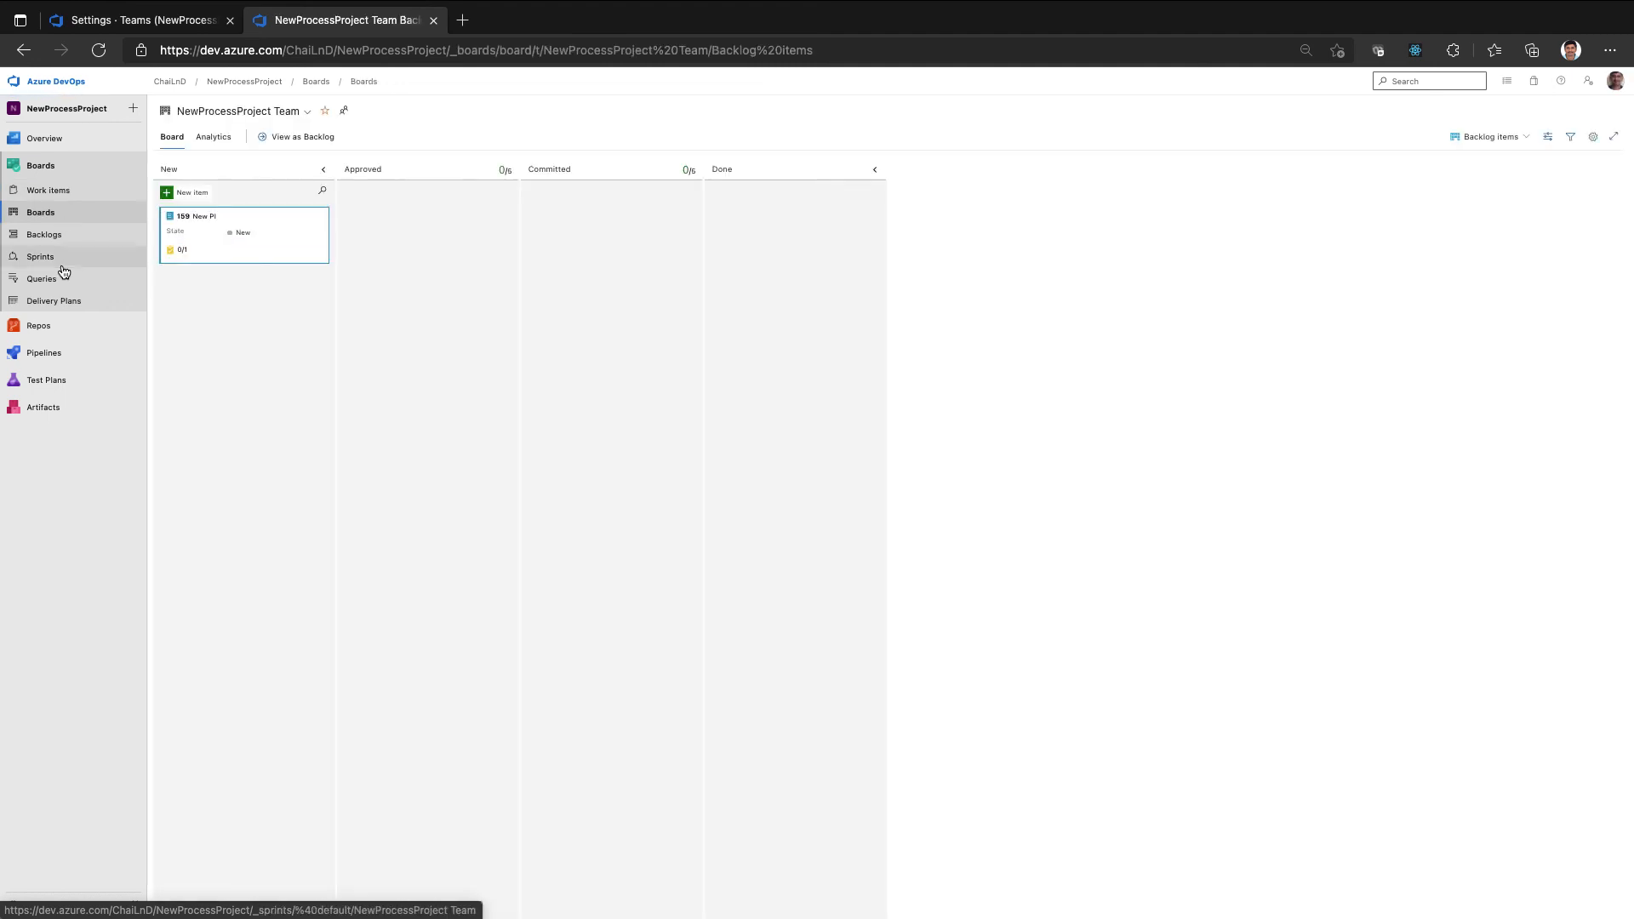
{"action": "left_click", "coordinate": [65, 239]}
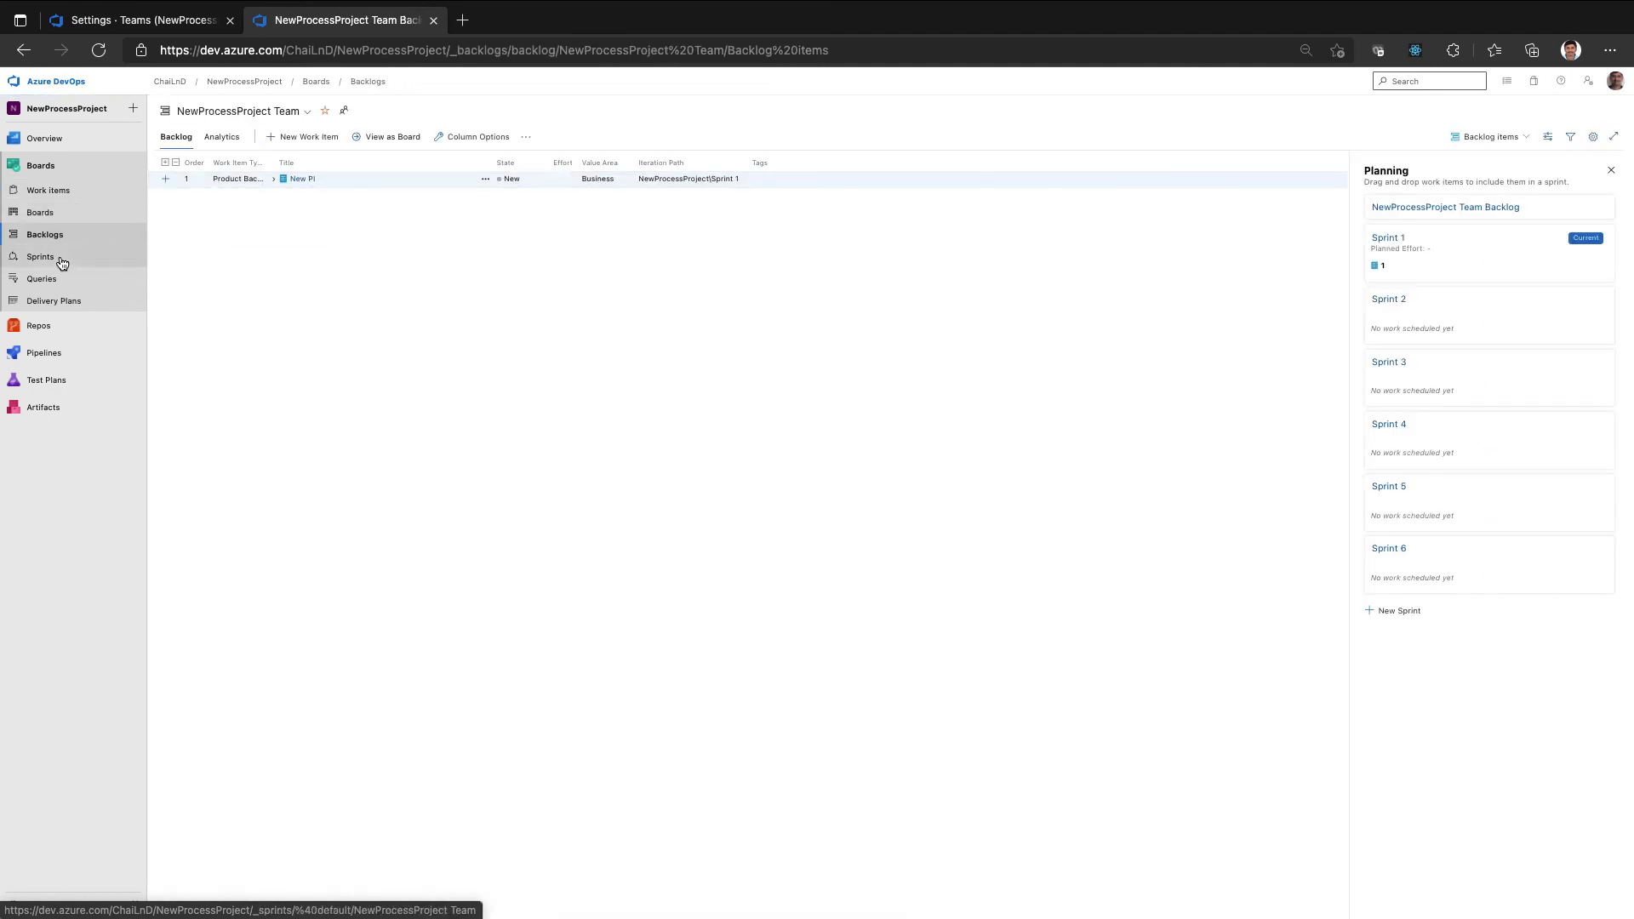
{"action": "left_click", "coordinate": [61, 259]}
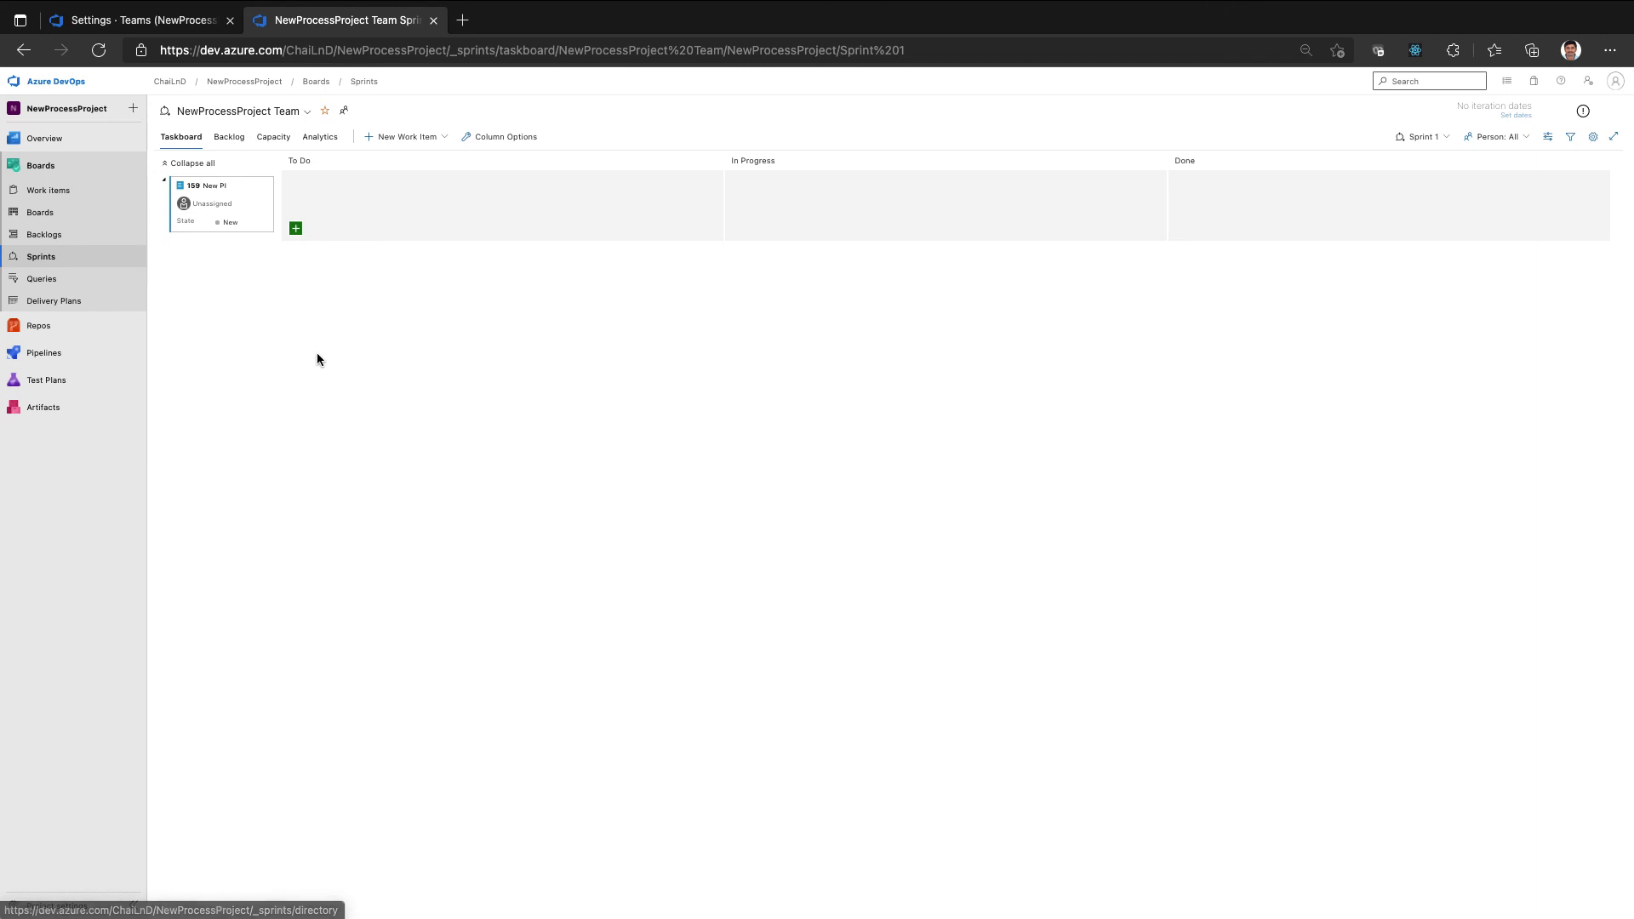